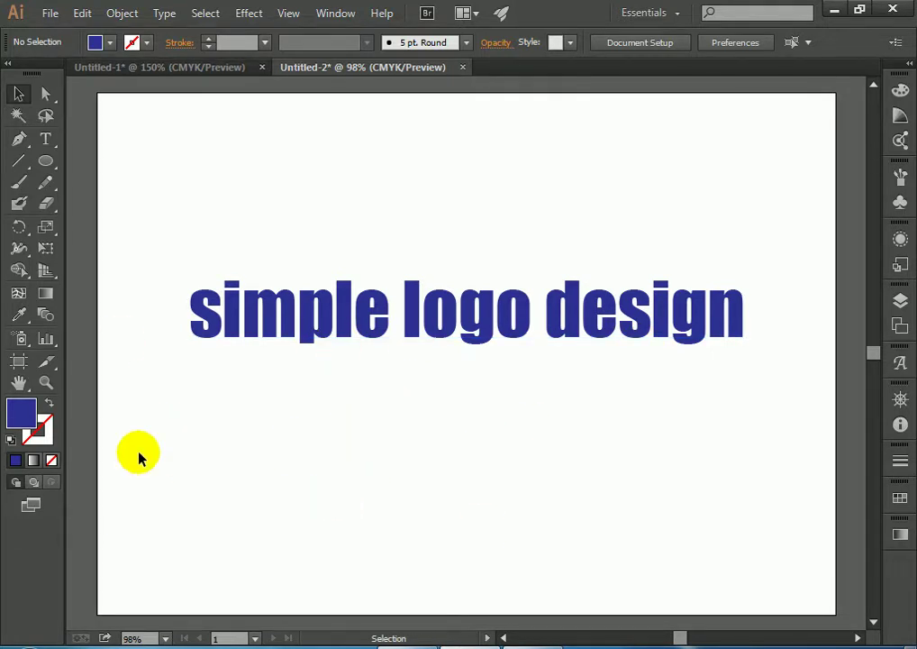
- Switch to the Untitled-1 document that holds the finished gradient ring logos
left_click(164, 69)
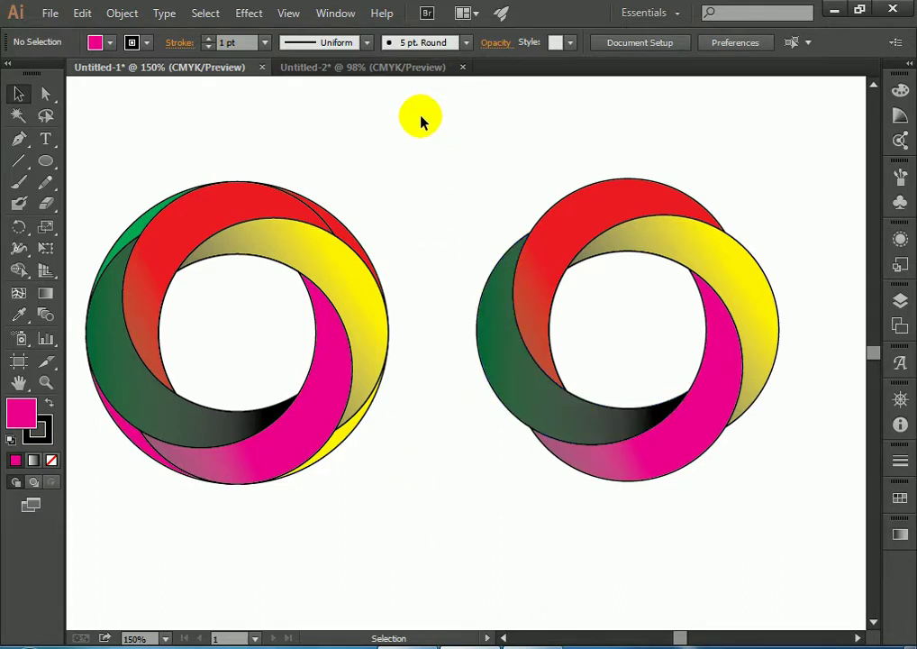
- Create a new A4 document with the default settings
left_click(48, 13)
left_click(55, 35)
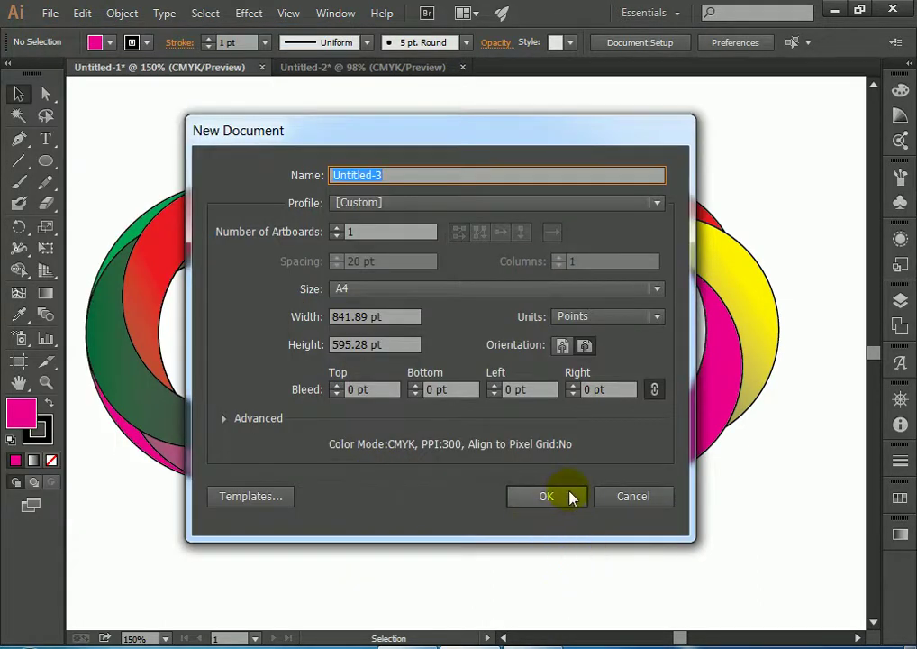
left_click(569, 497)
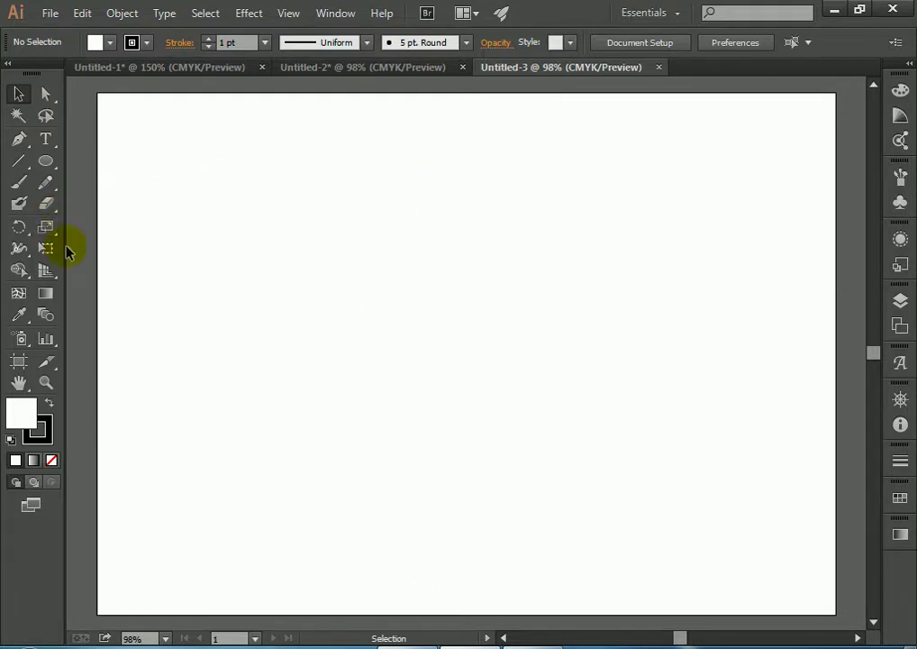
- Draw a 125 pt circle and move it to the centre-left of the artboard
left_click(45, 160)
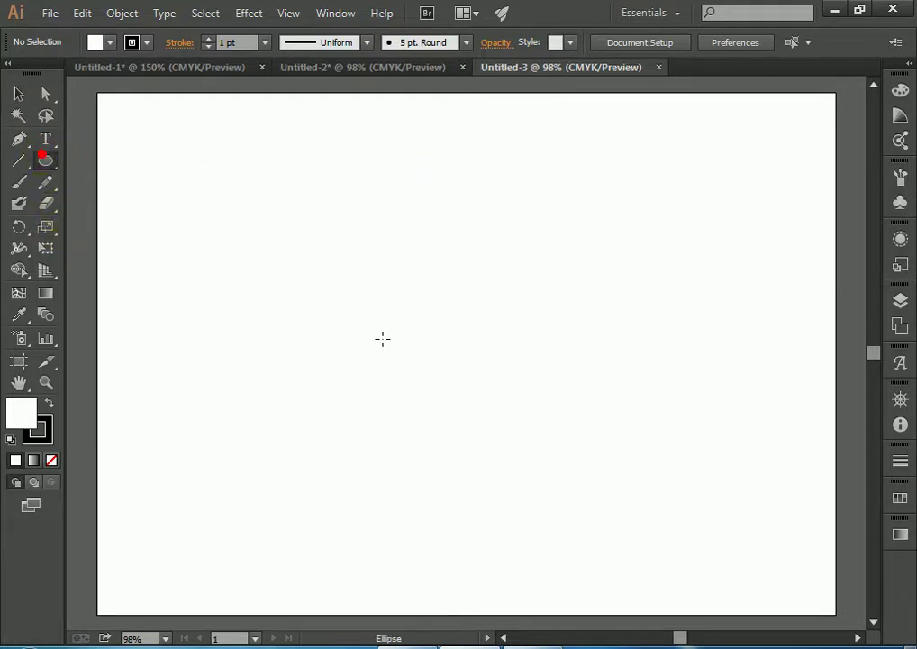
left_click(696, 207)
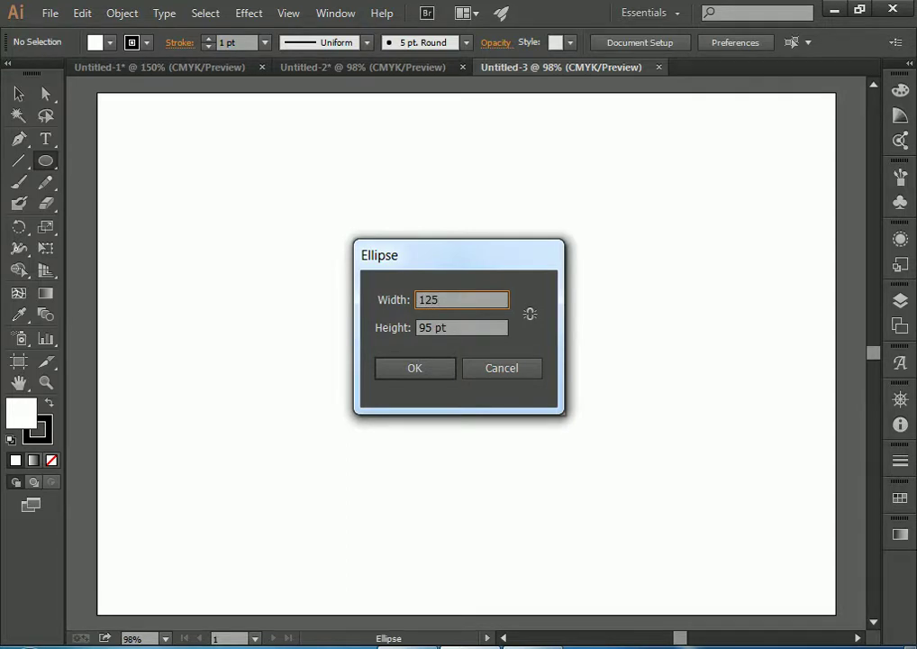
type("5")
key("Return")
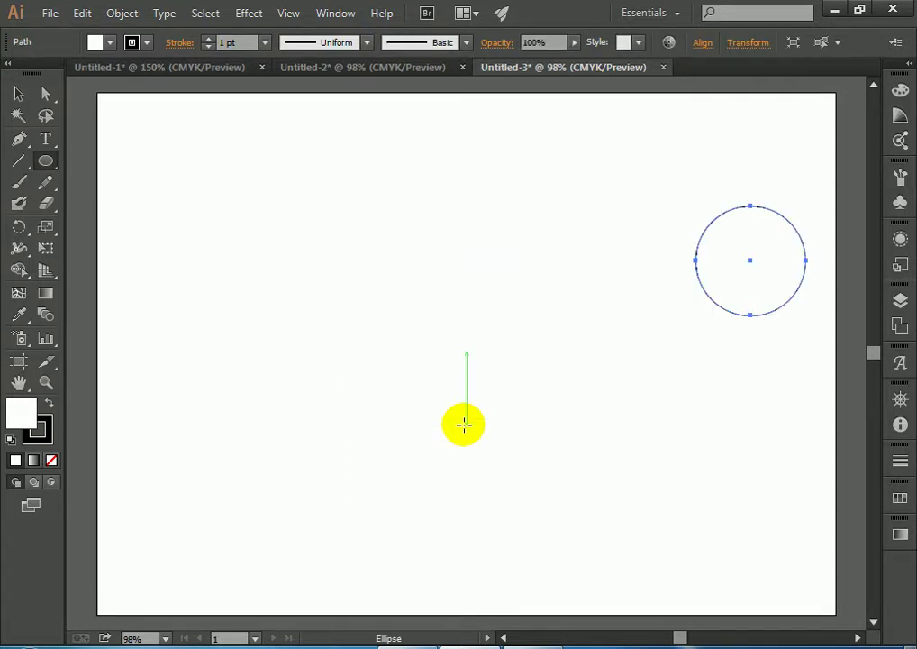
left_click(19, 93)
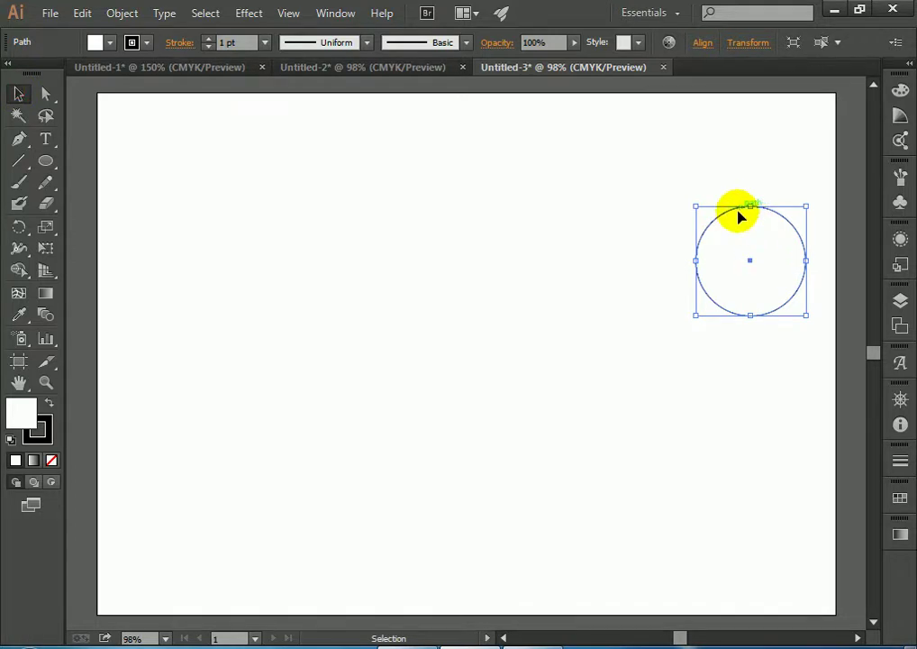
left_click_drag(731, 223, 363, 289)
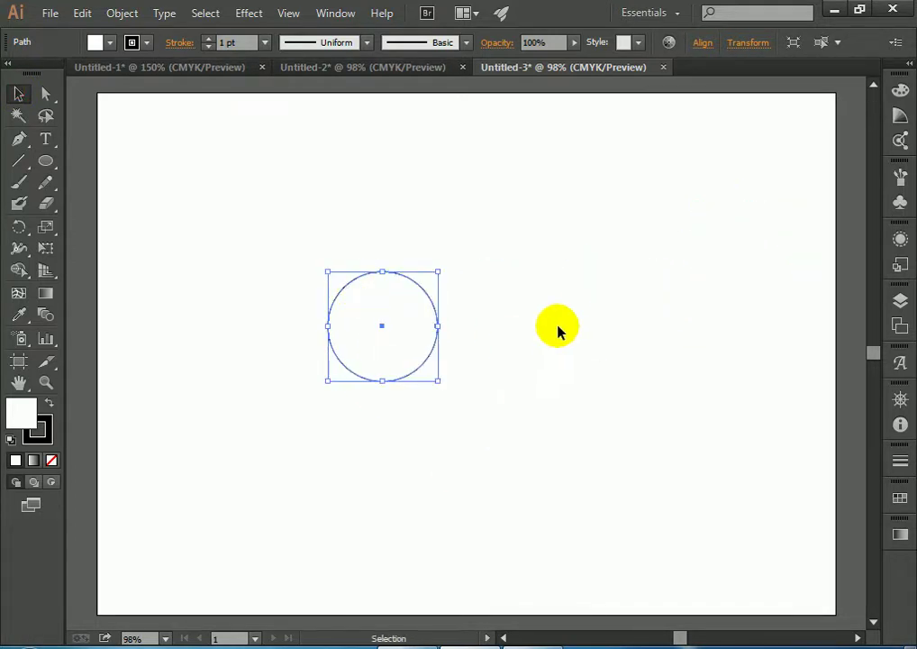
- Add a smaller 95 pt circle to the right of the large one
left_click(45, 164)
left_click(729, 309)
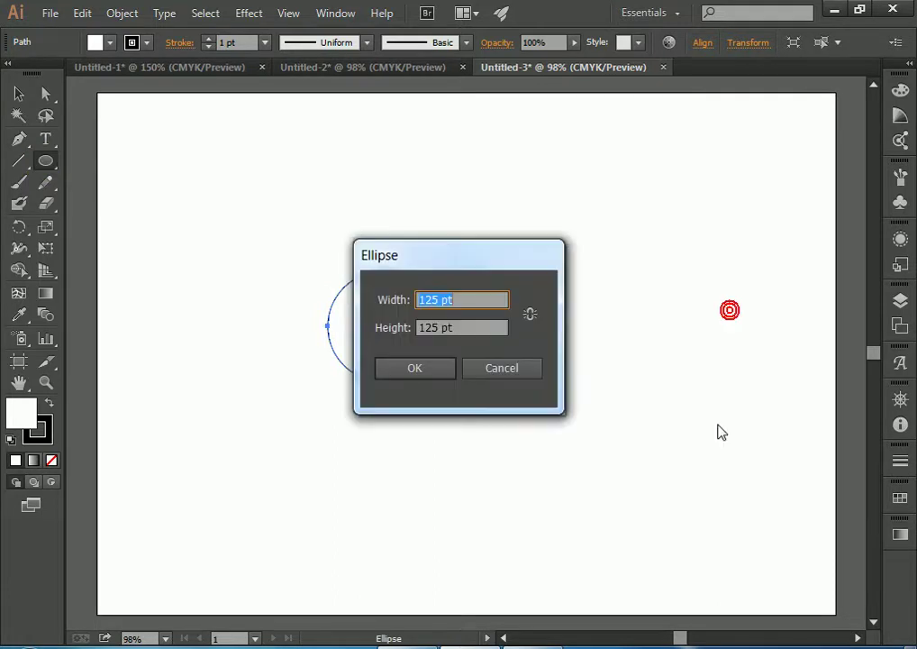
type("95")
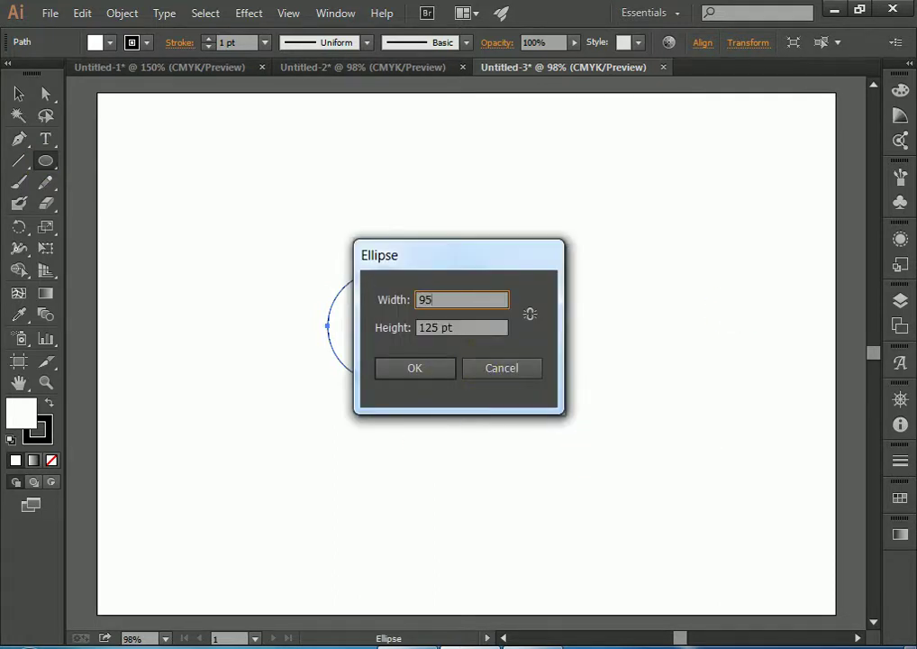
key("Return")
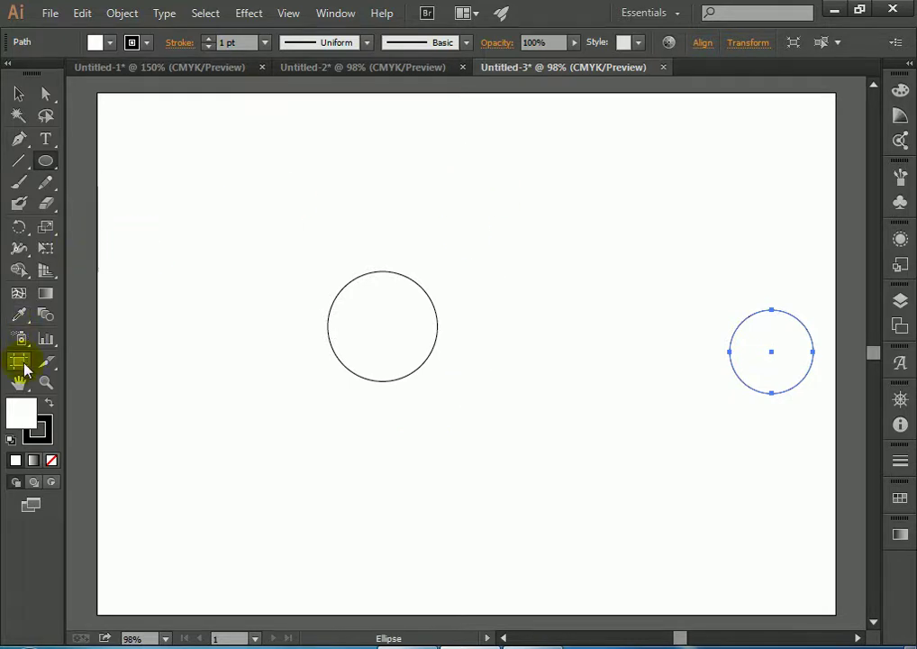
- Zoom in and bring the 95 pt circle next to the 125 pt circle
left_click(47, 385)
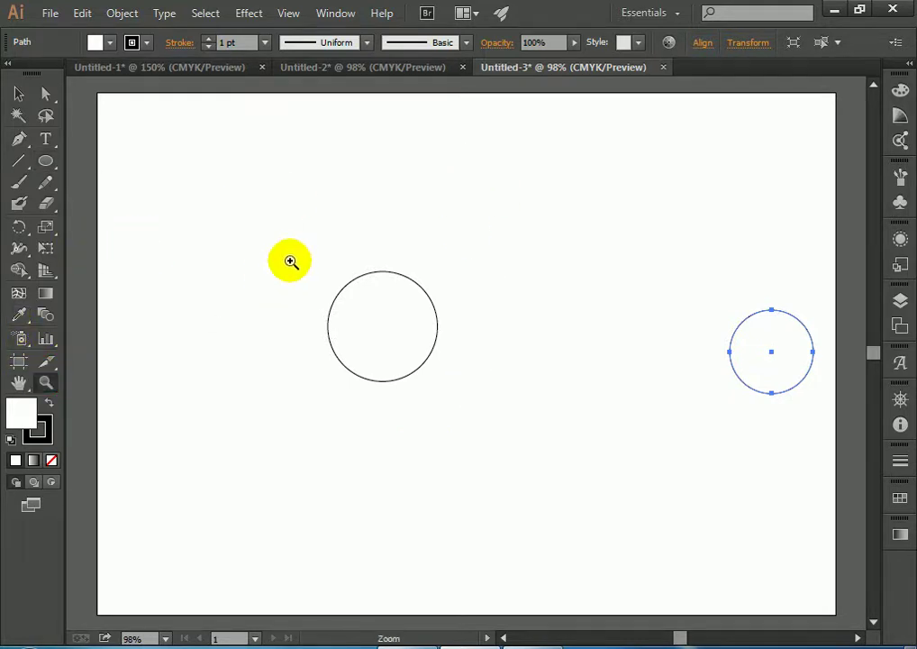
left_click_drag(293, 259, 465, 412)
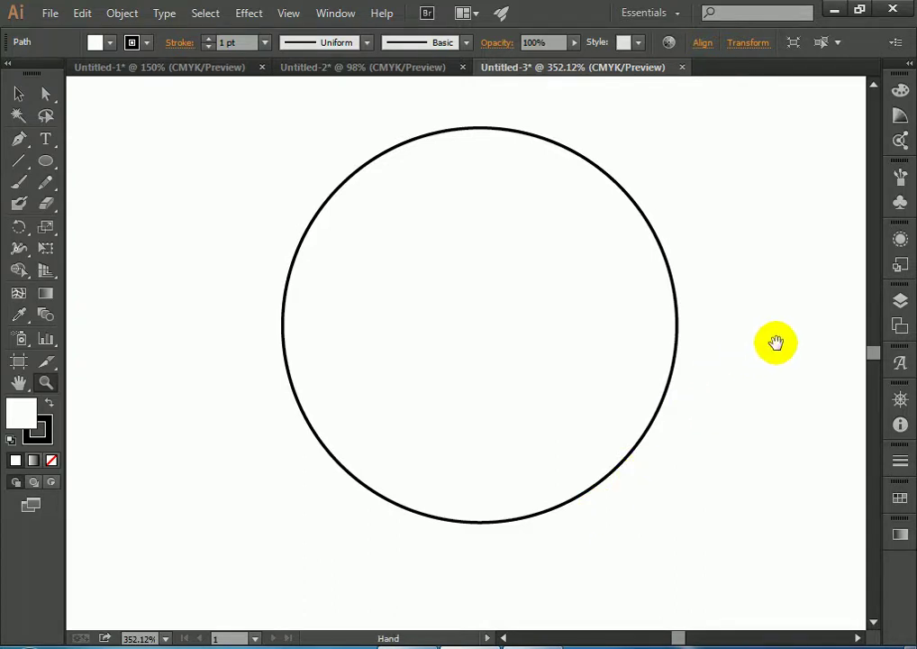
left_click_drag(775, 341, 500, 342)
left_click_drag(726, 338, 516, 358)
left_click_drag(705, 353, 538, 355)
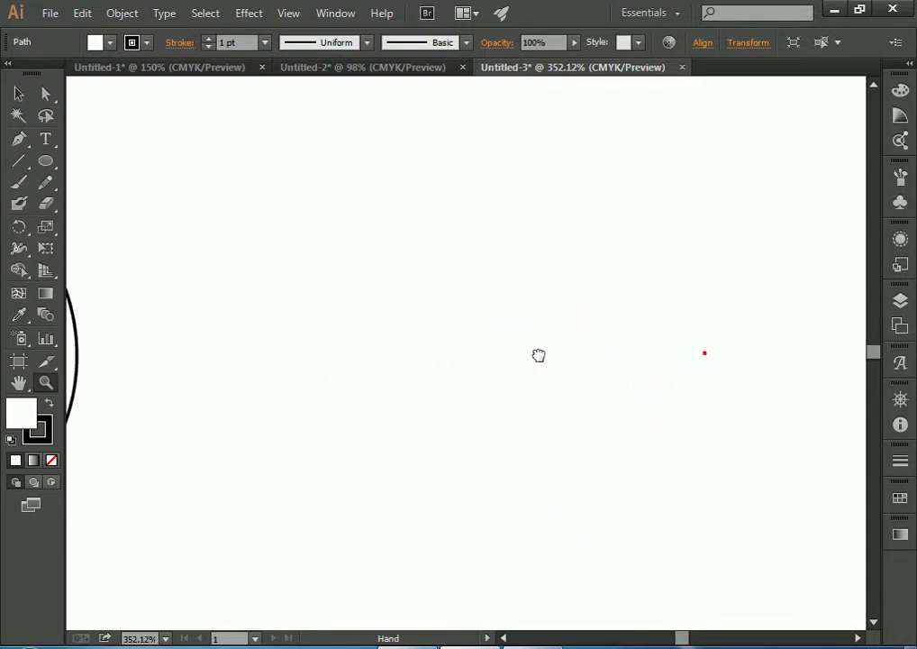
left_click_drag(765, 336, 534, 345)
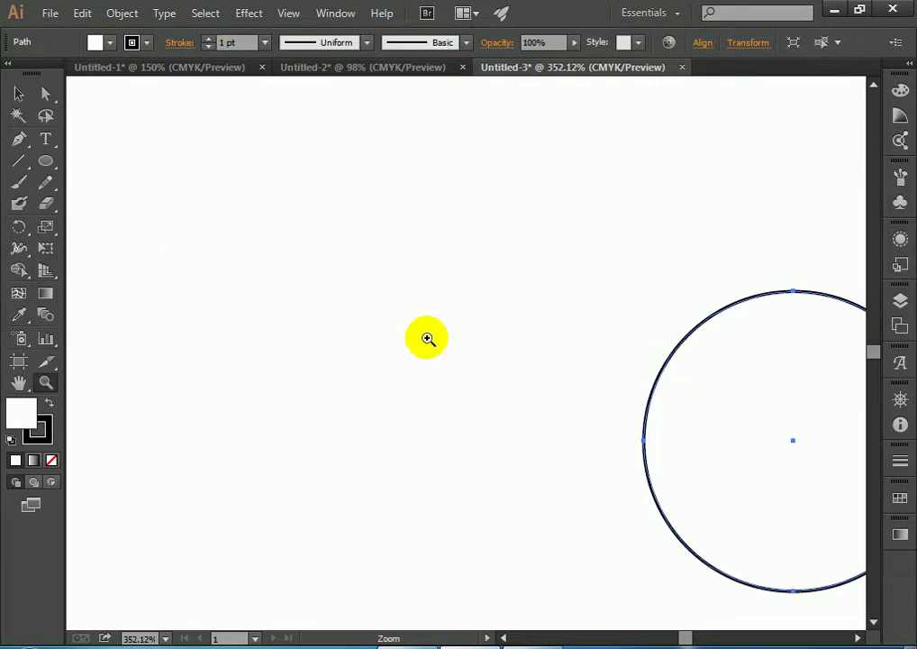
left_click(20, 98)
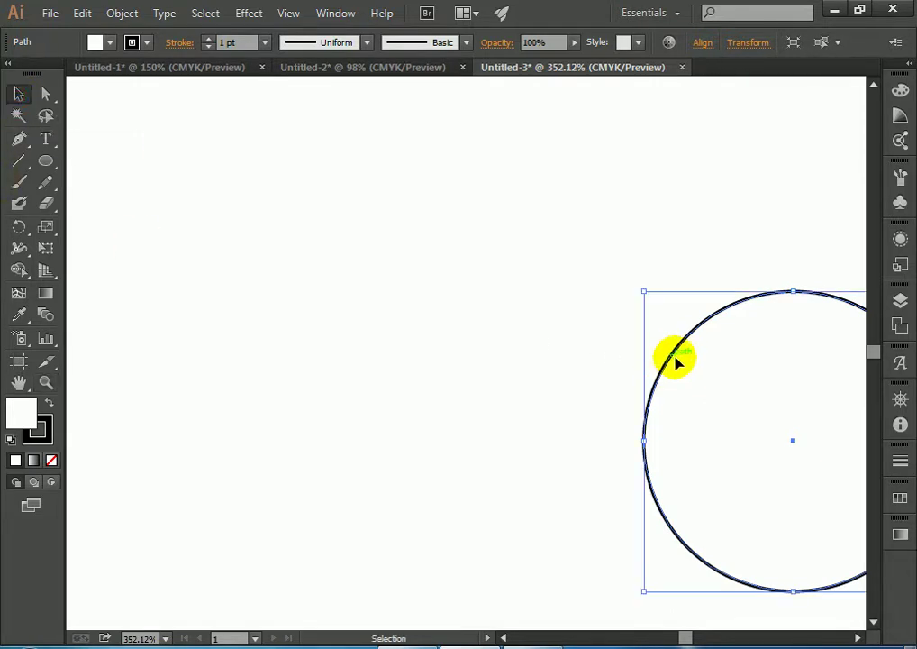
left_click_drag(673, 361, 151, 206)
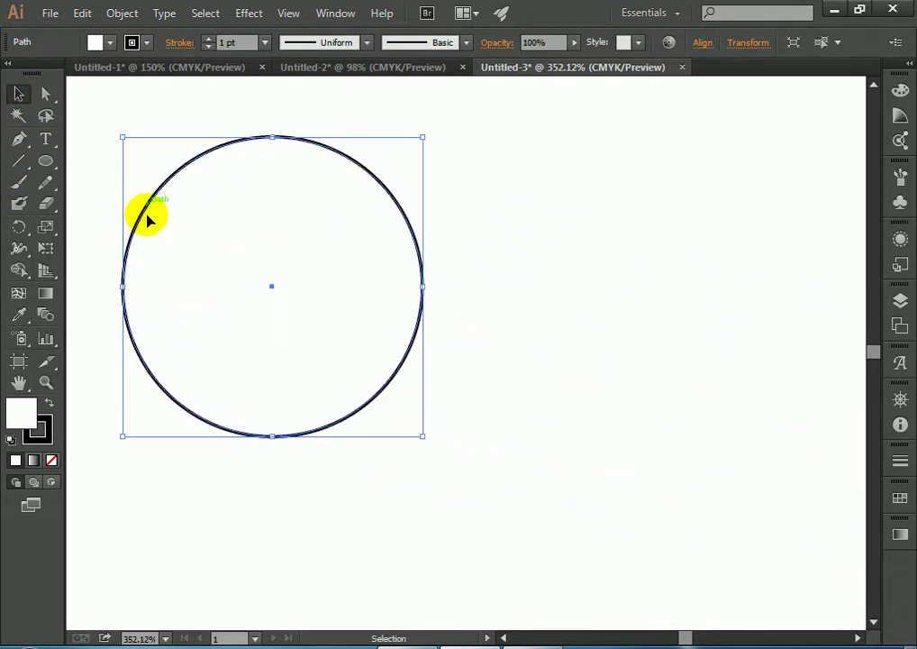
left_click_drag(305, 496, 801, 534)
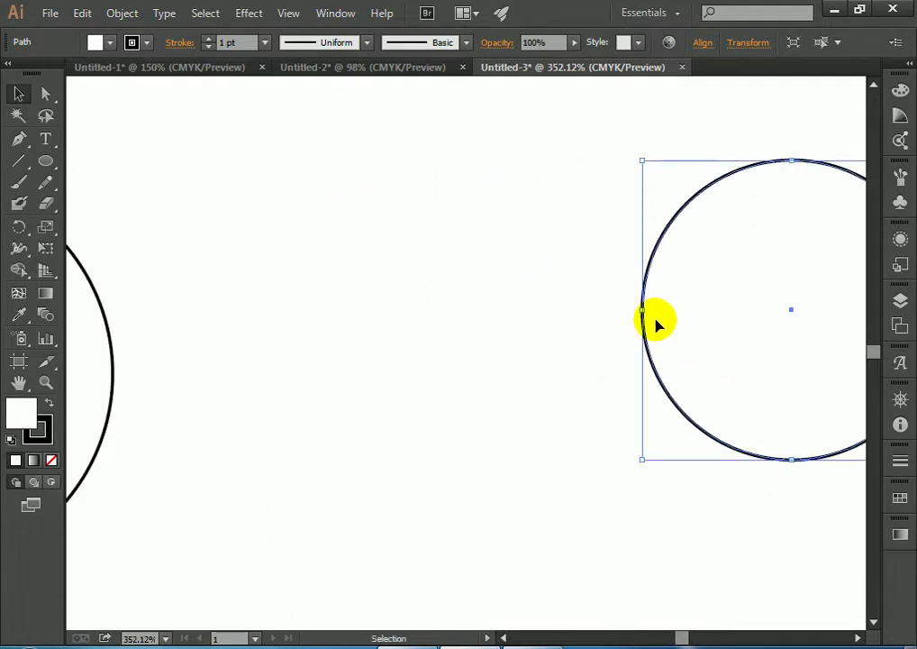
left_click_drag(647, 311, 227, 319)
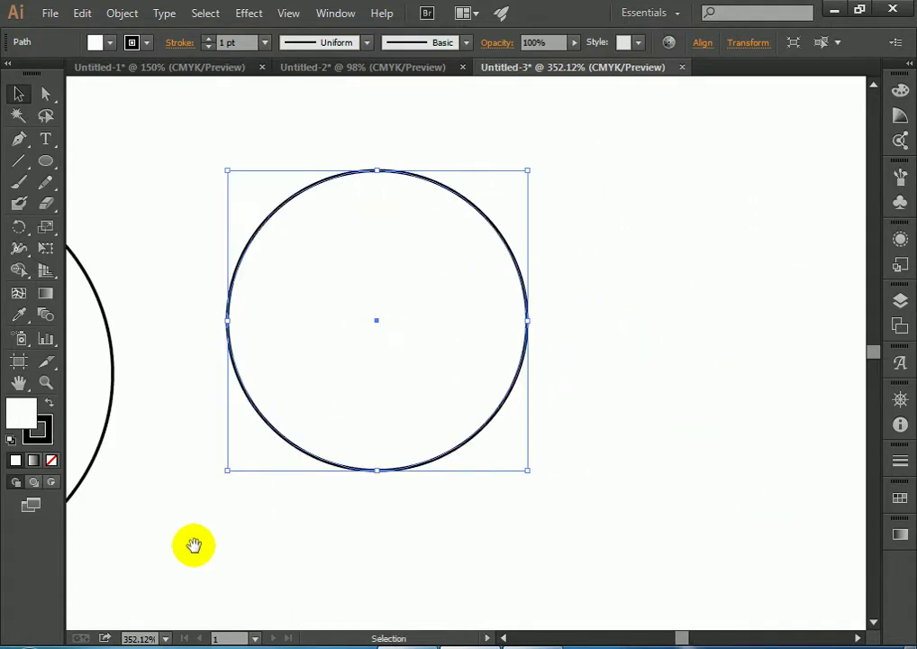
mouse_move(195, 547)
left_mouse_down()
mouse_move(578, 546)
mouse_move(597, 536)
left_mouse_up()
- Place the 95 pt circle inside the large circle, touching its right edge
left_click(664, 268)
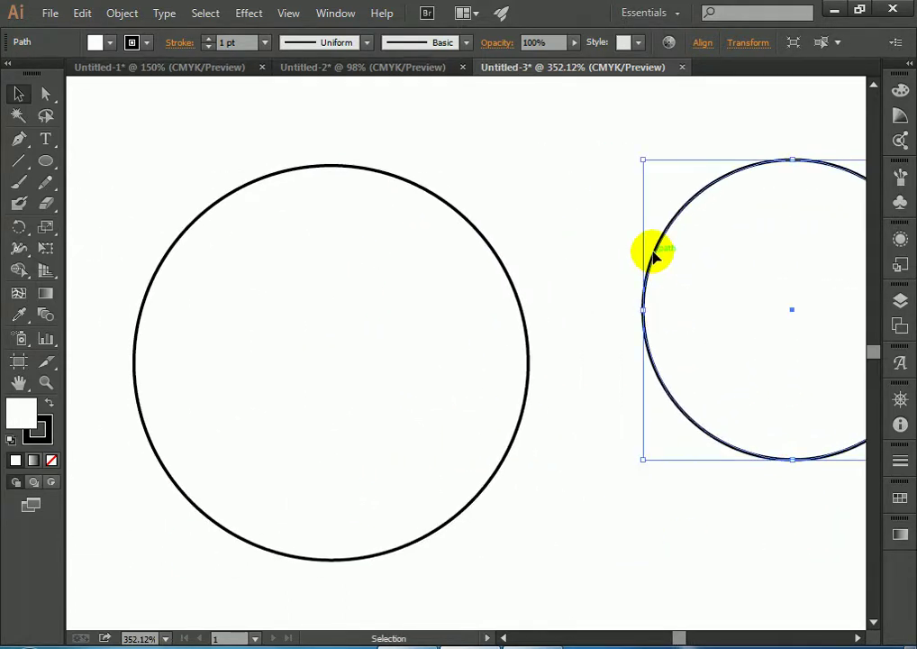
left_click_drag(654, 255, 192, 263)
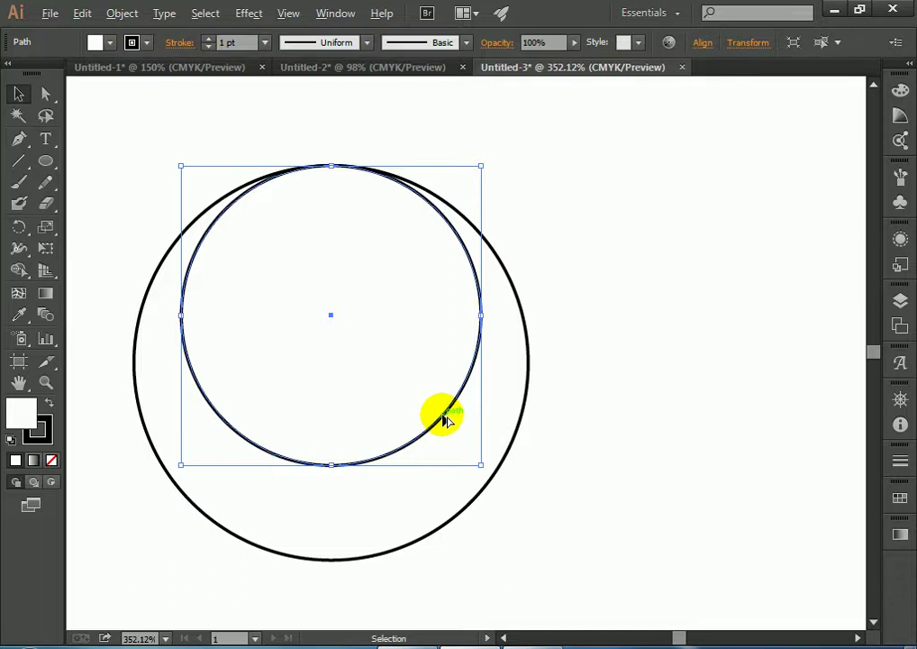
left_click_drag(448, 420, 489, 459)
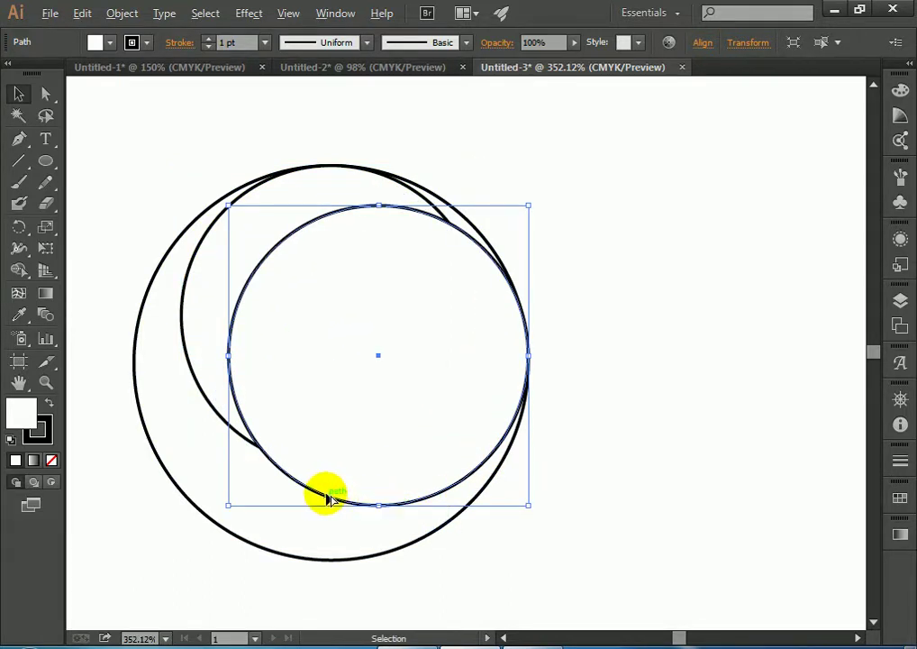
- Add copies of the small circle offset down, left and right inside the large circle
left_click_drag(326, 498, 280, 554)
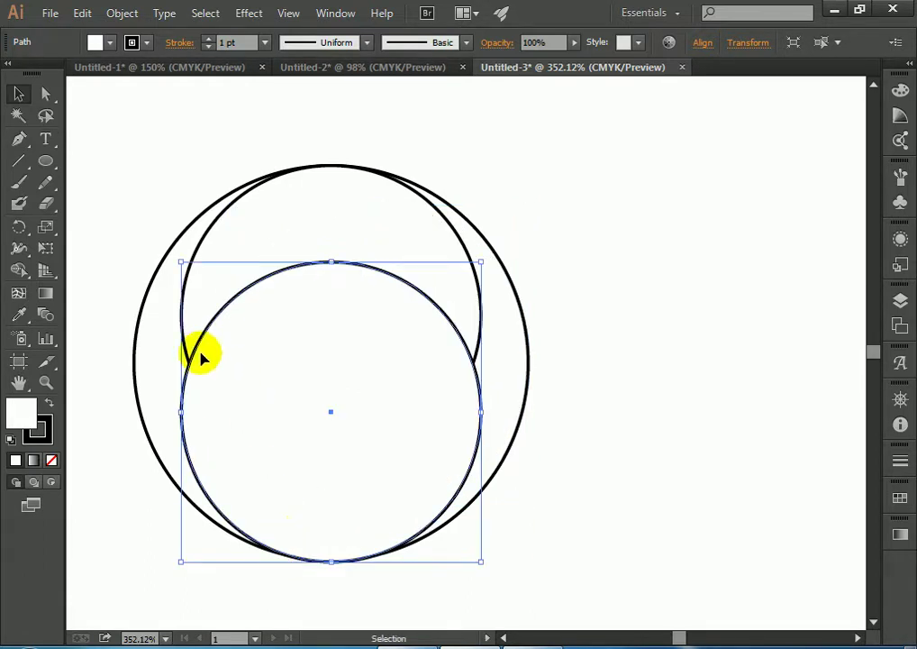
left_click_drag(195, 360, 148, 311)
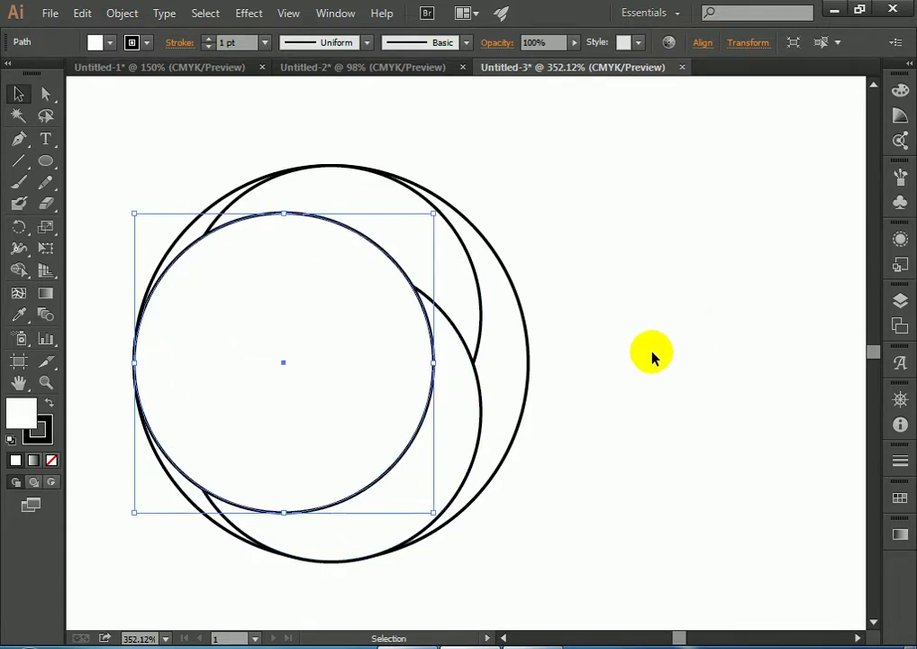
left_click_drag(423, 359, 410, 426)
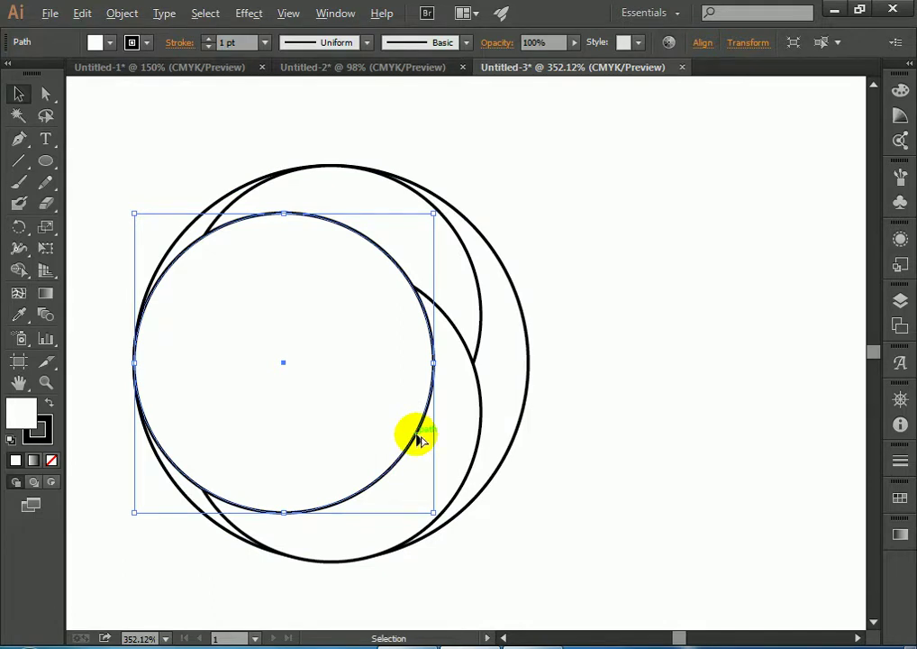
left_click_drag(419, 439, 508, 432)
left_click(699, 307)
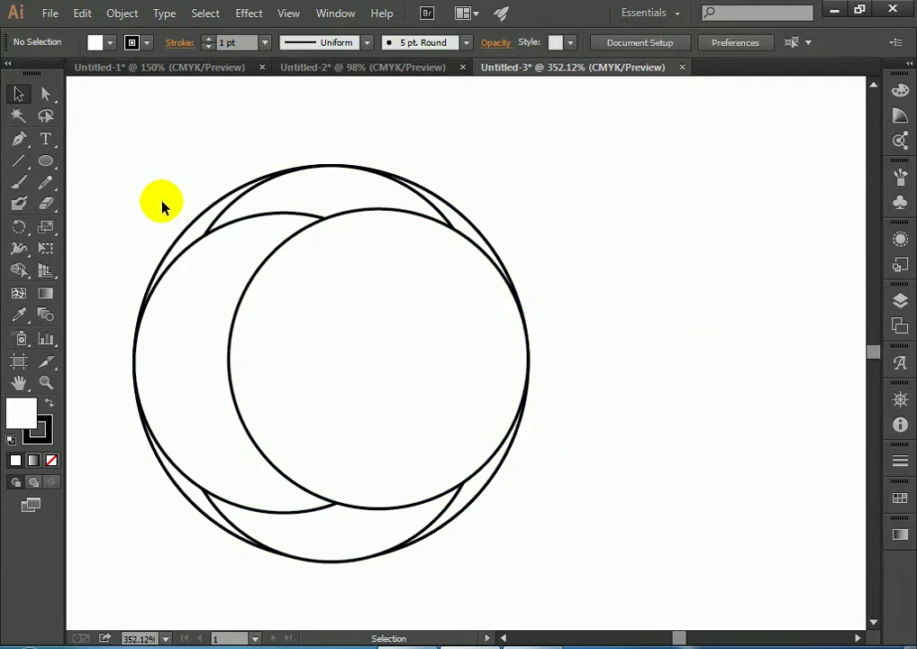
- Merge the overlapping circle regions into four interlocking crescents with Shape Builder
left_click_drag(108, 198, 557, 528)
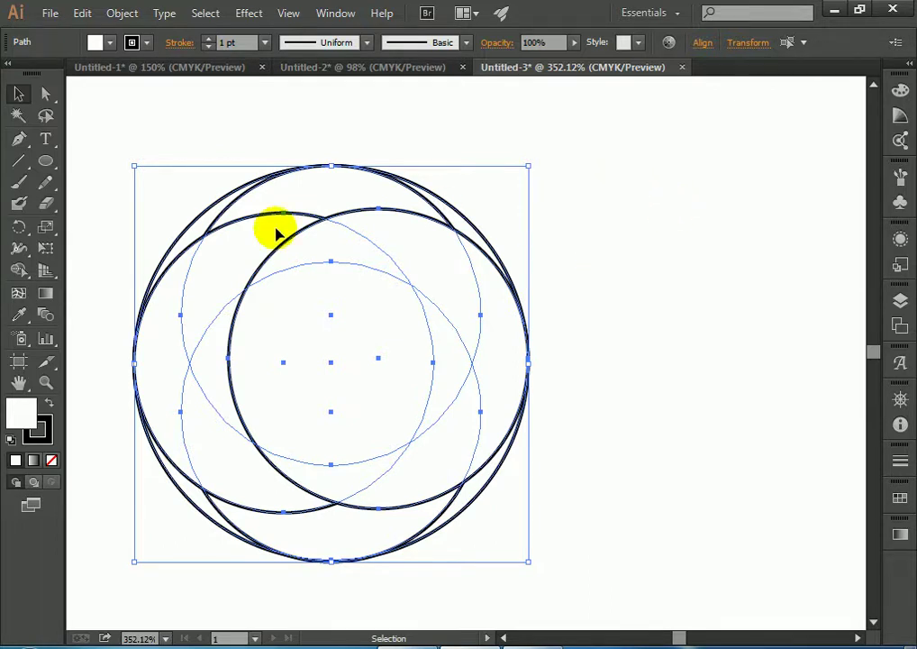
left_click(19, 271)
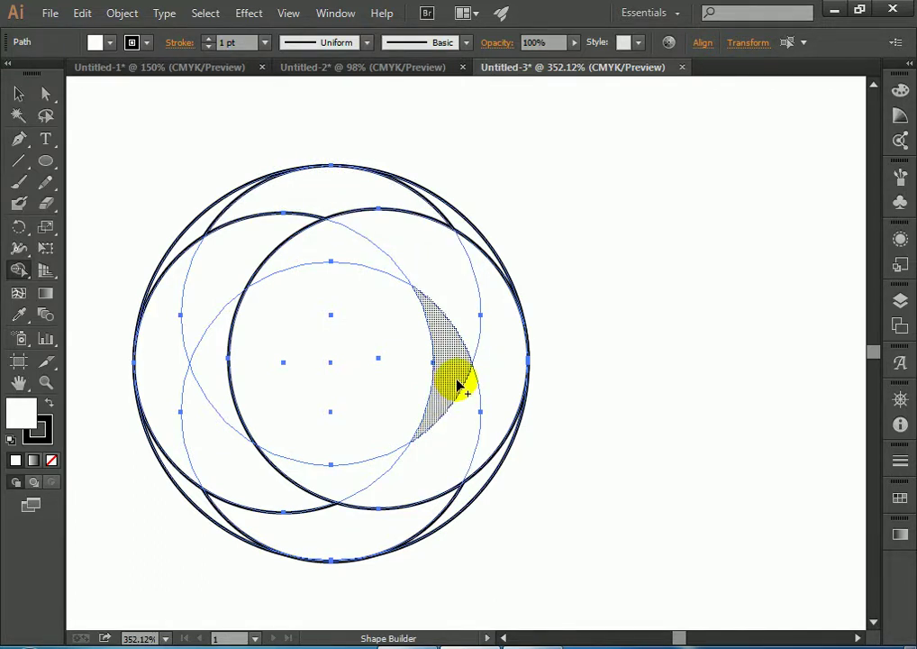
left_click_drag(459, 388, 403, 521)
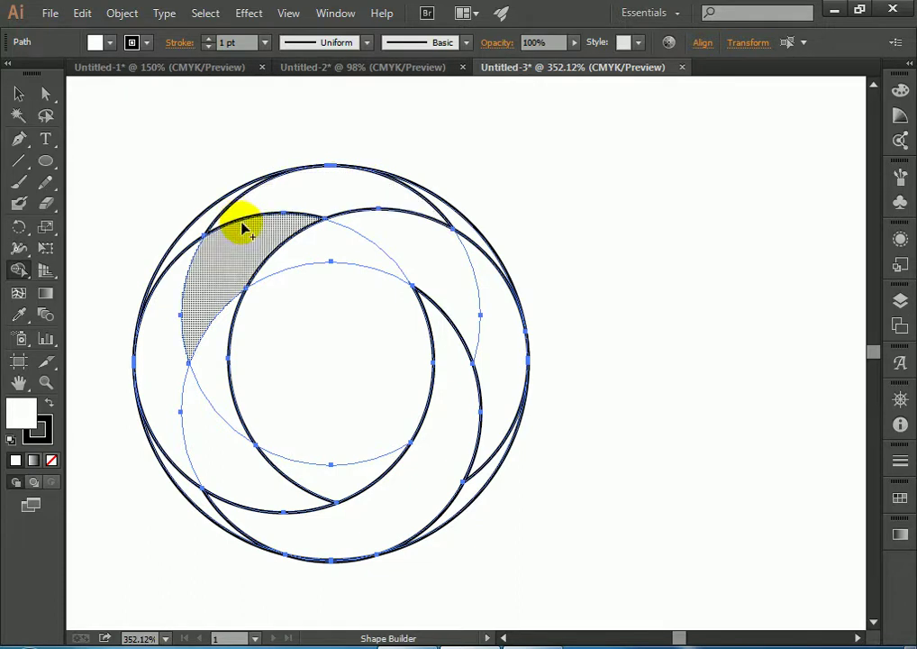
left_click_drag(270, 207, 201, 348)
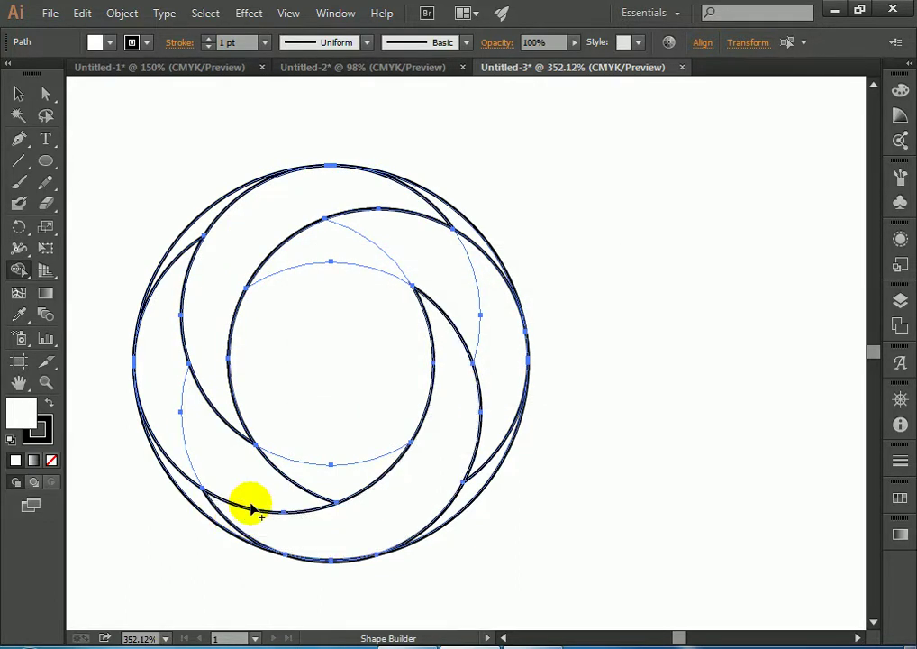
left_click(472, 314)
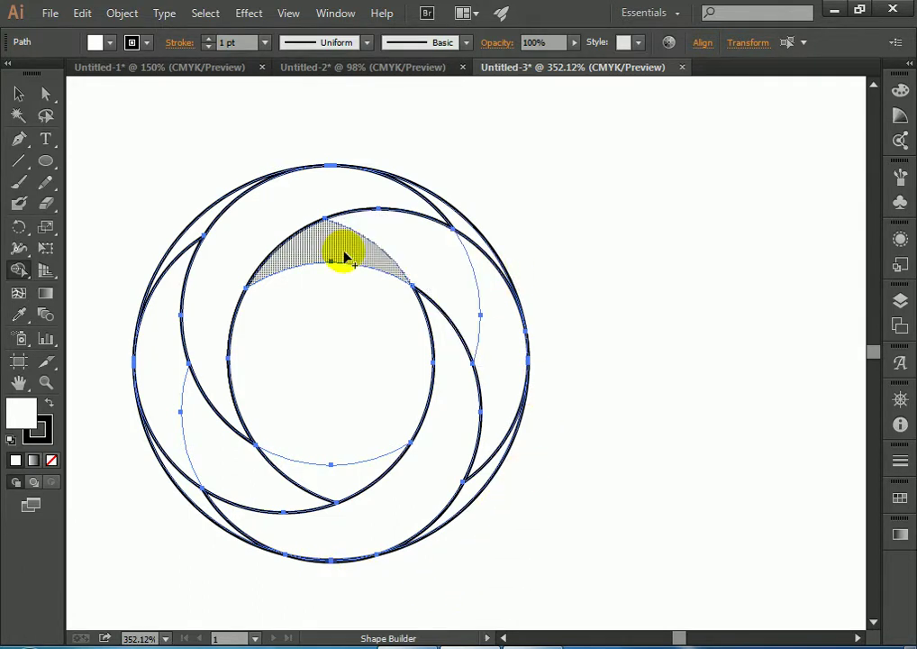
left_click_drag(336, 236, 494, 297)
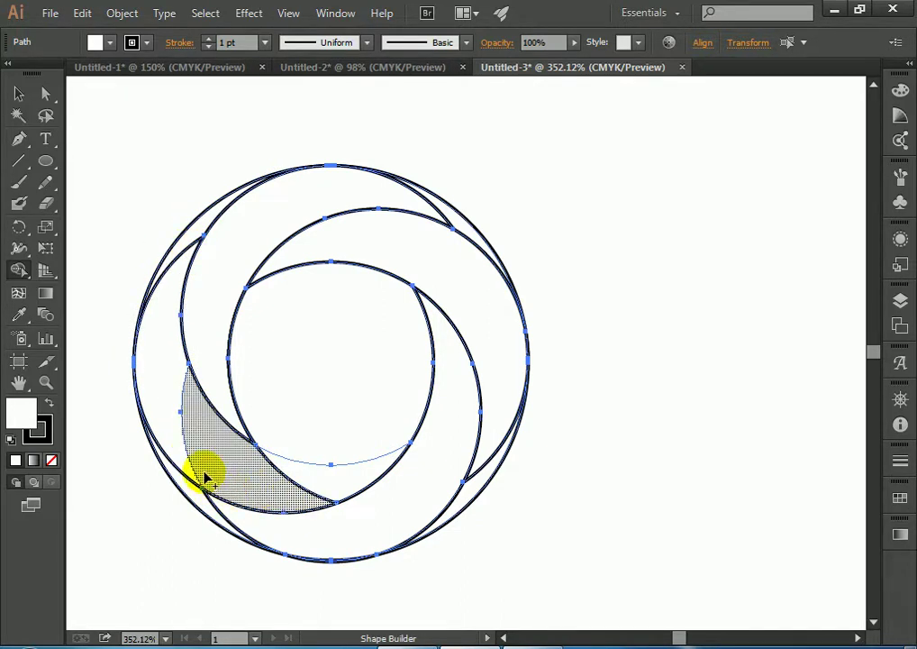
left_click_drag(205, 476, 158, 369)
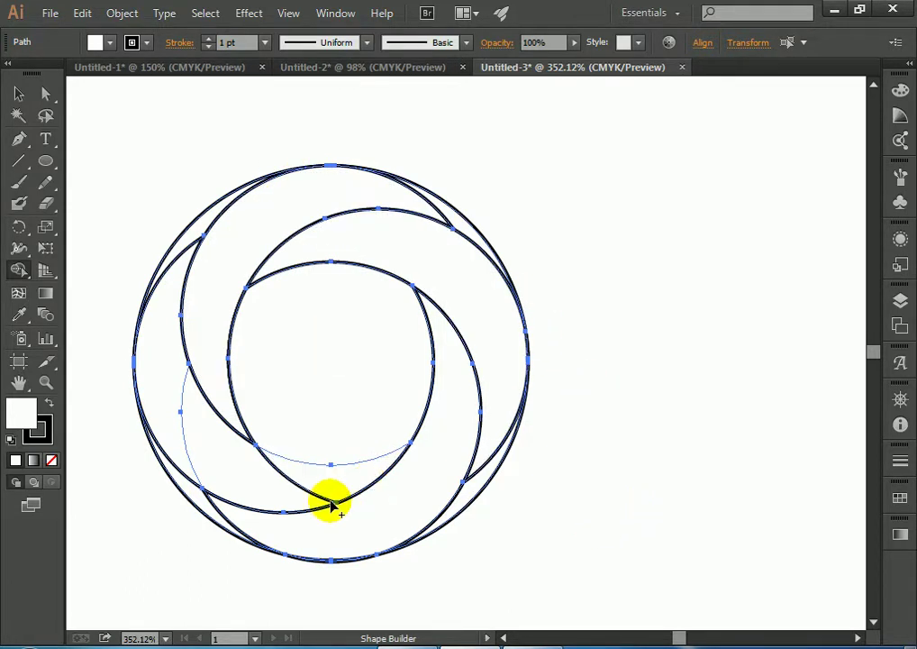
mouse_move(169, 425)
left_mouse_down()
mouse_move(246, 484)
mouse_move(334, 488)
left_mouse_up()
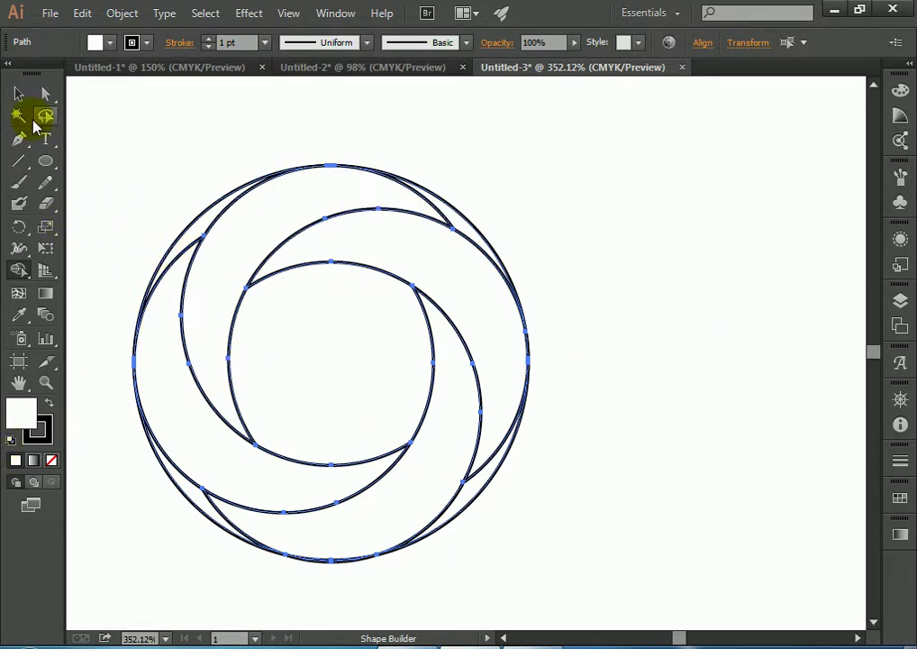
- Move the ring artwork right toward the page centre
left_click(18, 94)
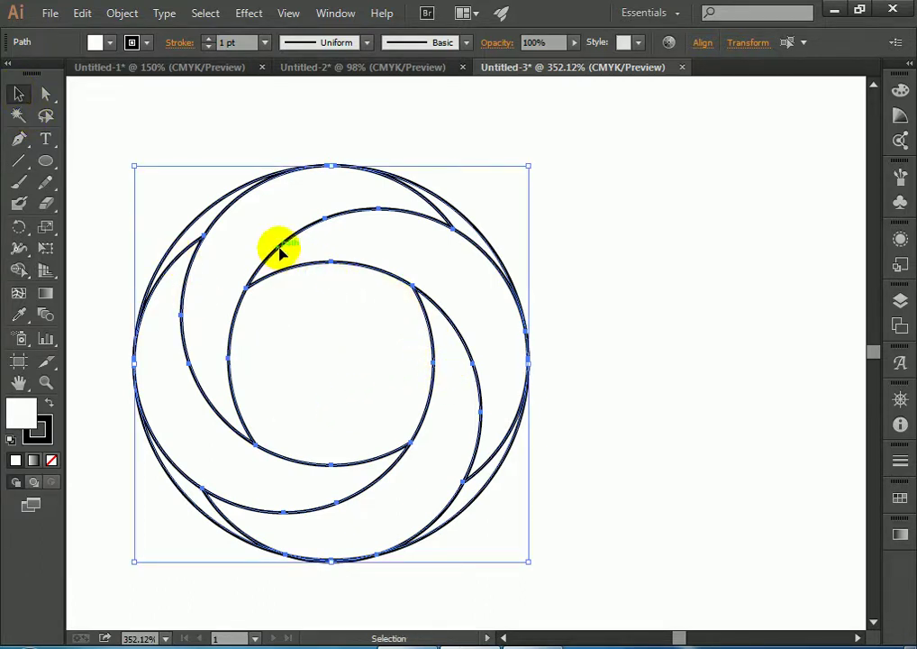
left_click_drag(280, 245, 407, 249)
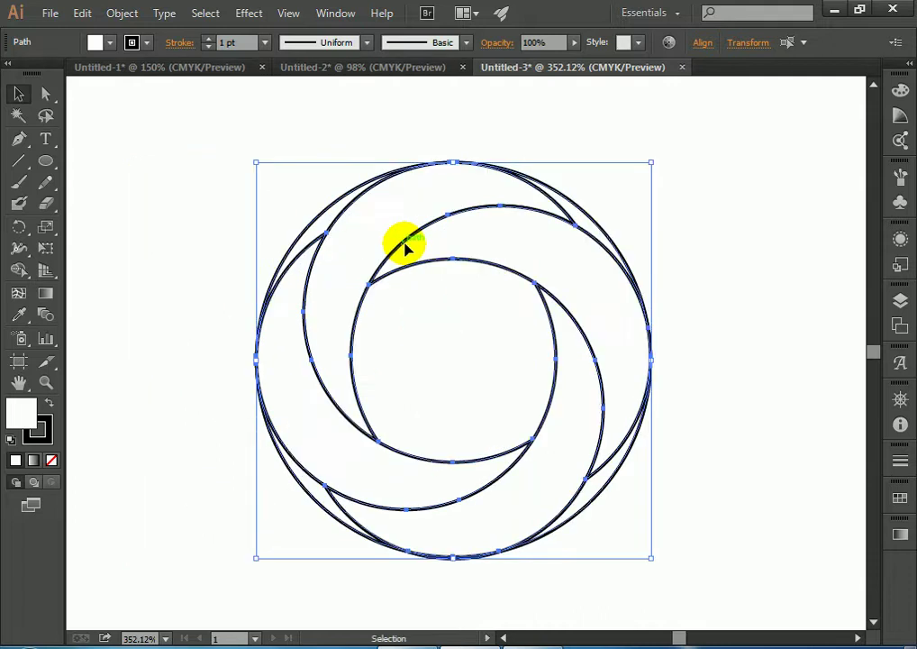
left_click(741, 297)
- Fill the four main crescents green, cyan, magenta and dark blue
left_click(380, 234)
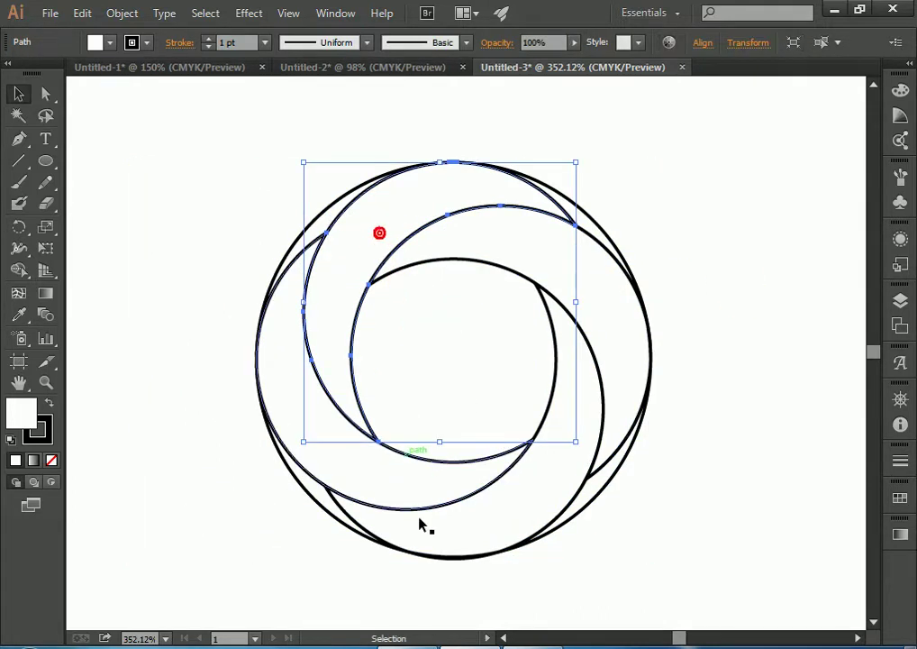
left_click(899, 495)
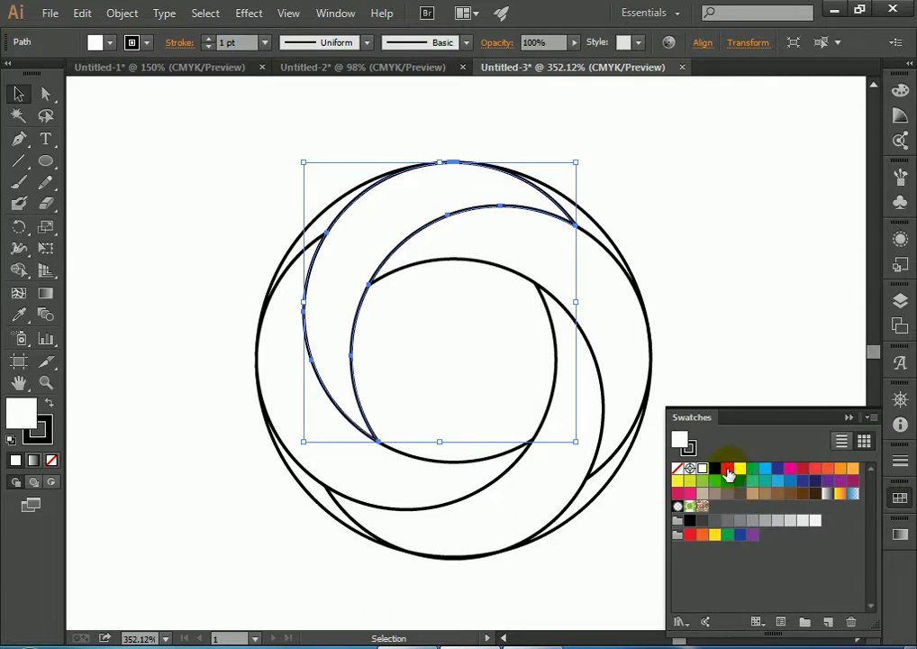
left_click(753, 470)
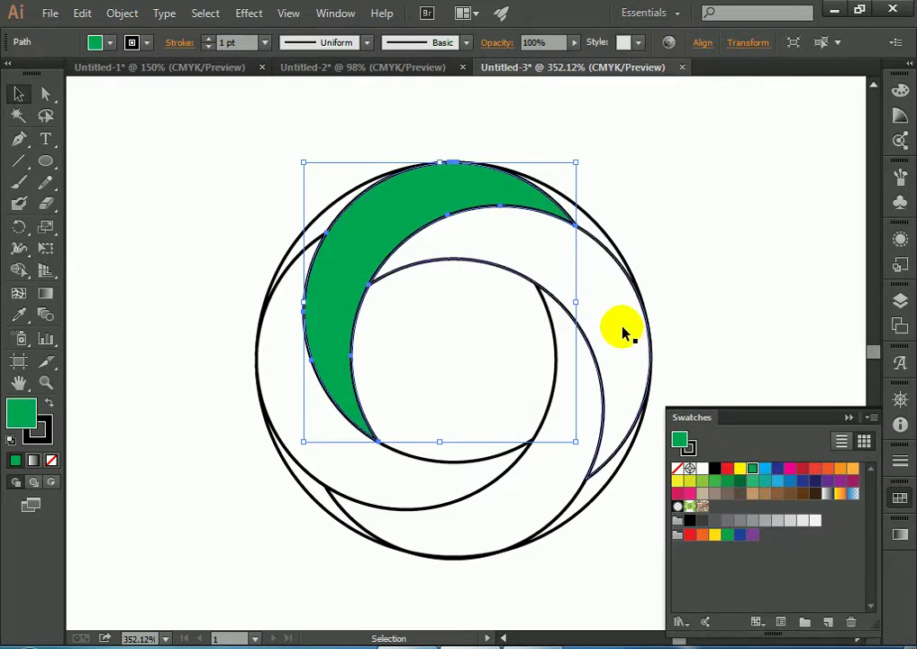
left_click(607, 304)
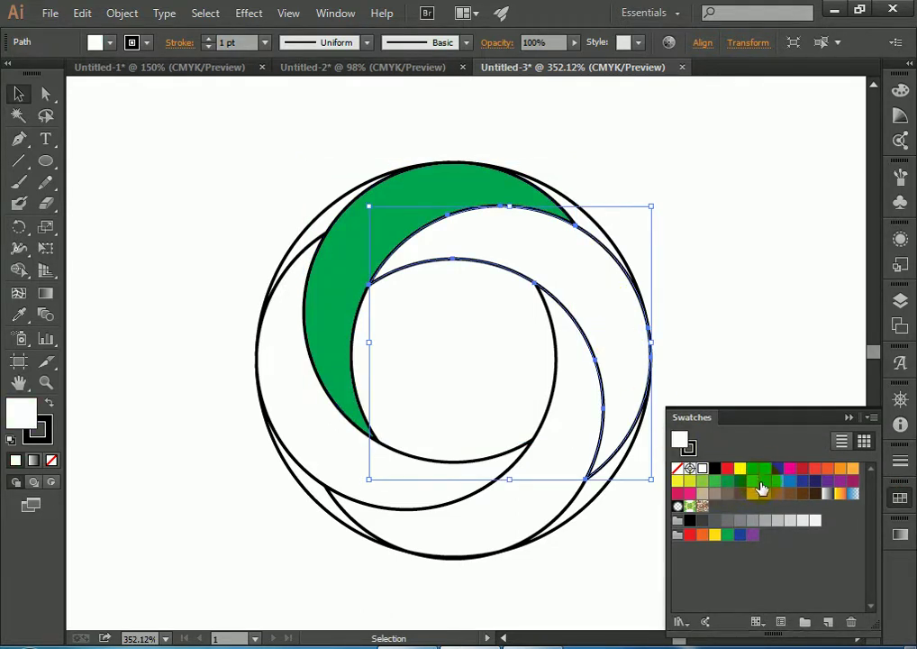
left_click(765, 469)
left_click(561, 442)
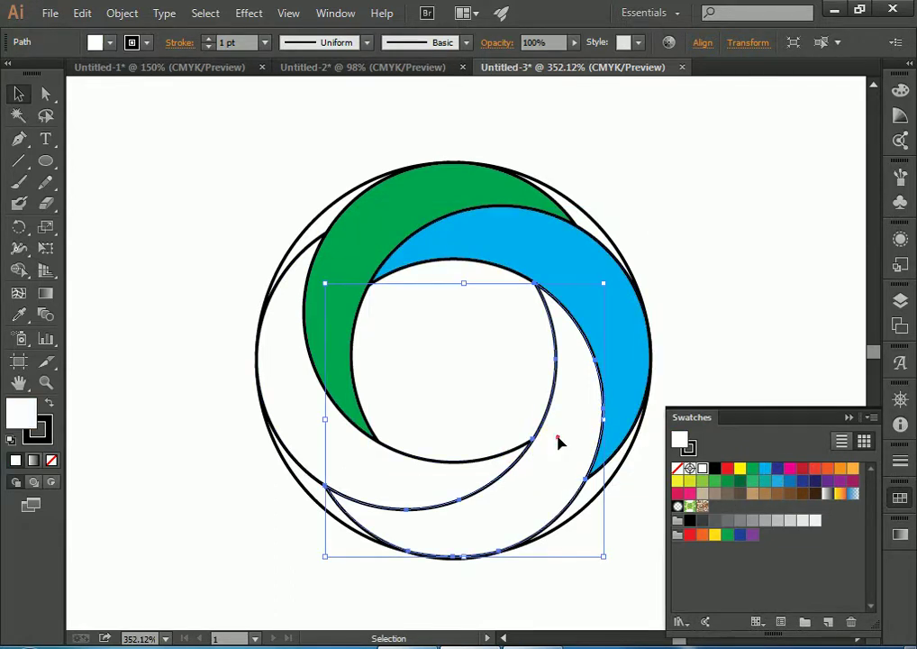
left_click(791, 469)
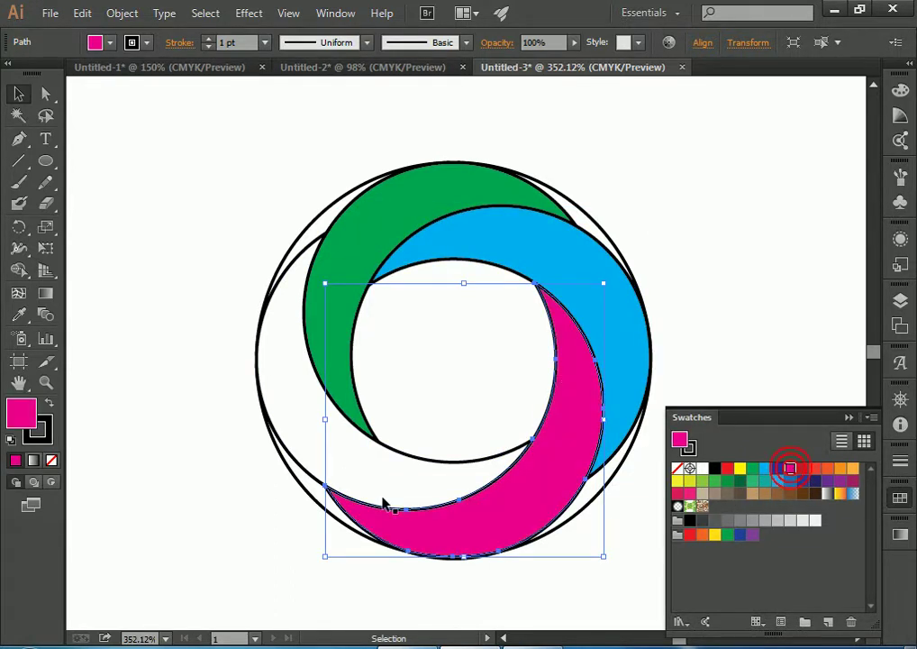
left_click(297, 393)
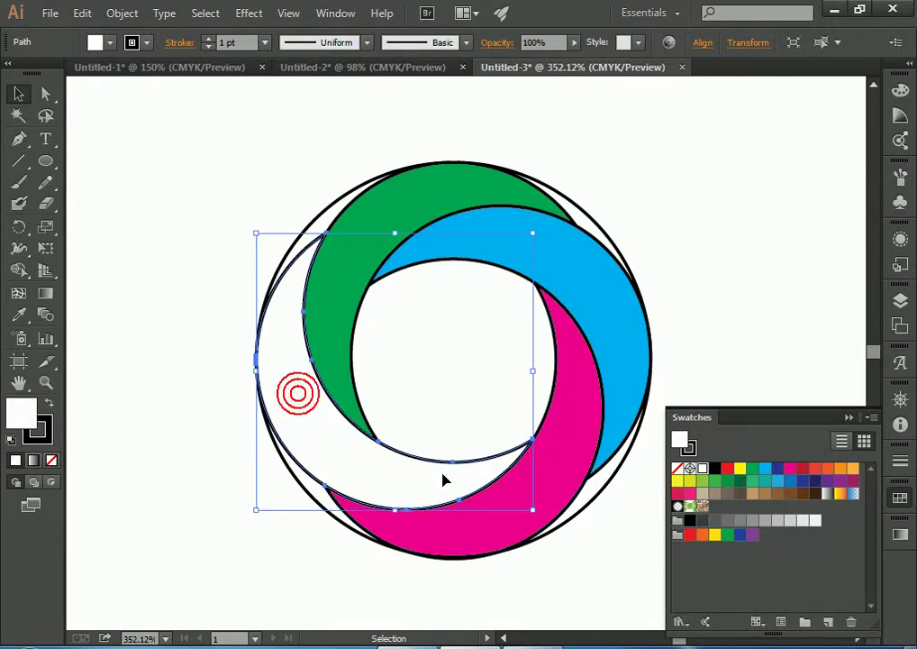
left_click(779, 469)
left_click(742, 244)
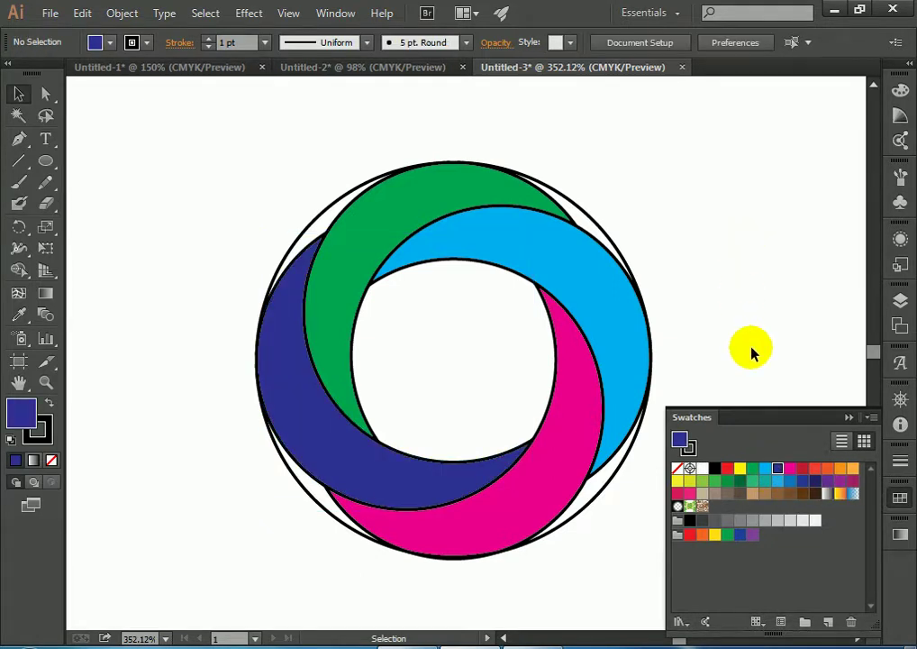
- Colour the thin outer slivers green, cyan, magenta and dark blue to match adjacent blades
left_click(582, 215)
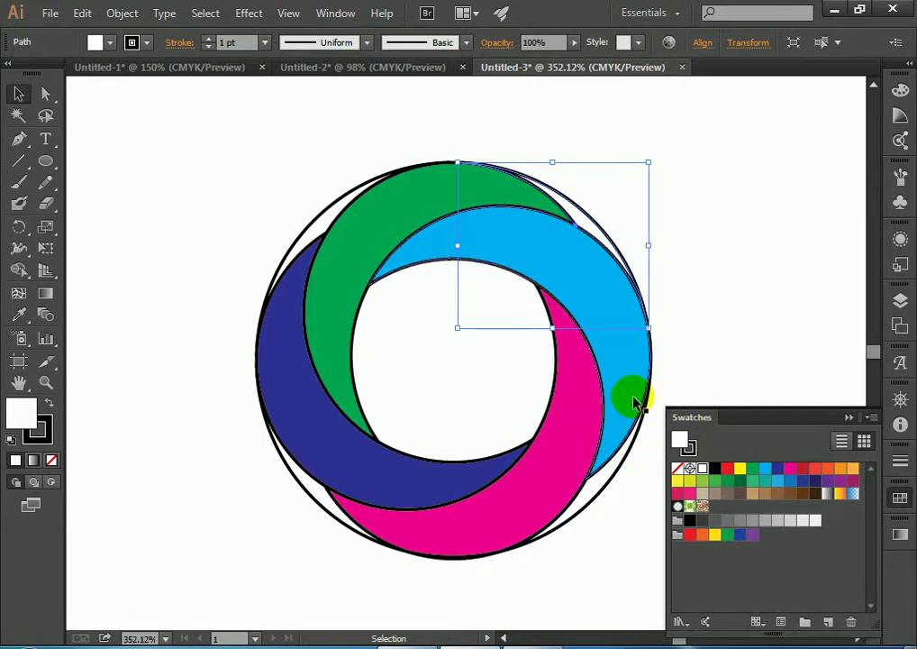
left_click_drag(749, 477, 594, 239)
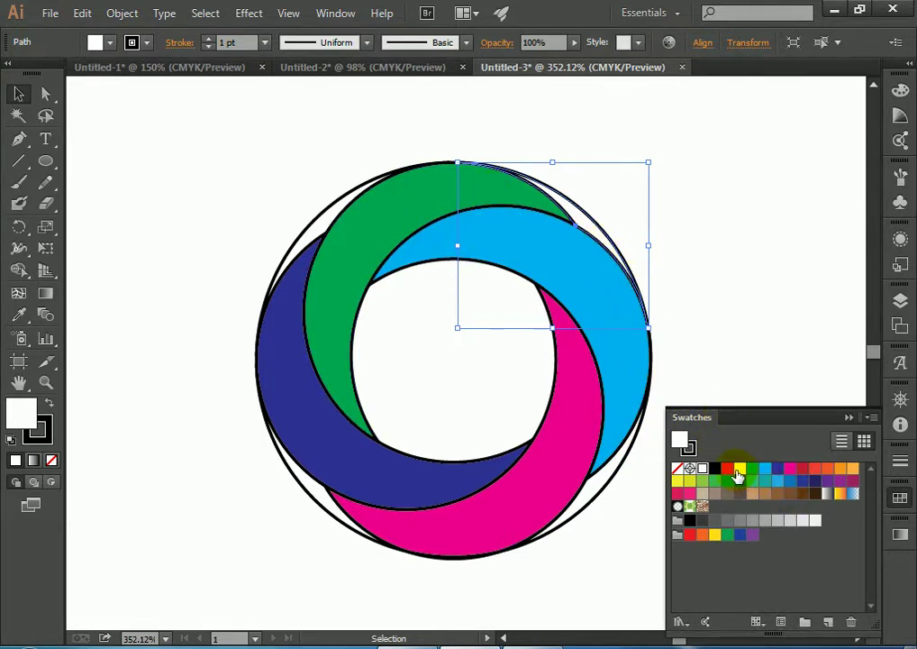
left_click(755, 476)
left_click(598, 488)
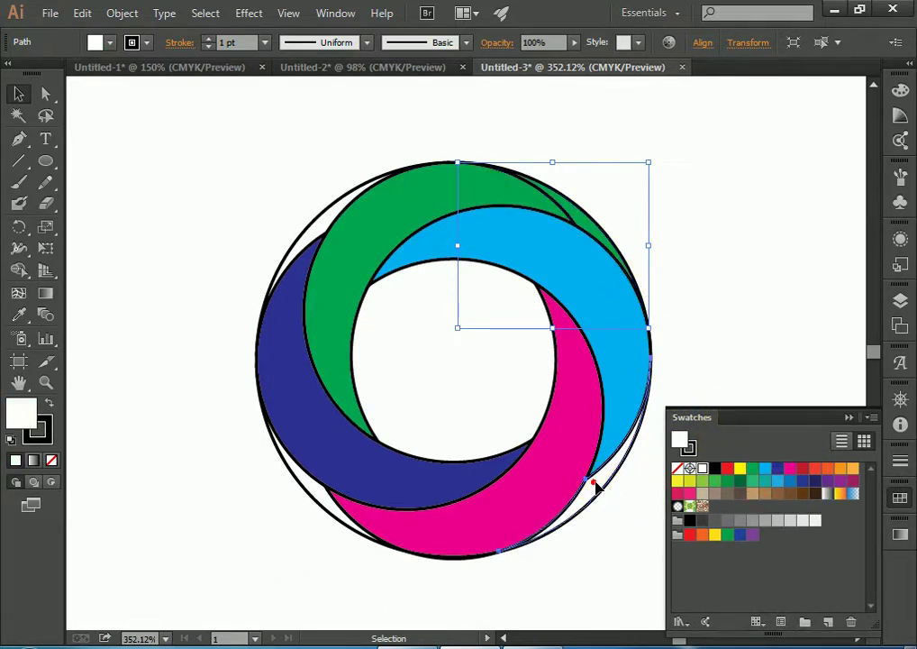
left_click(767, 471)
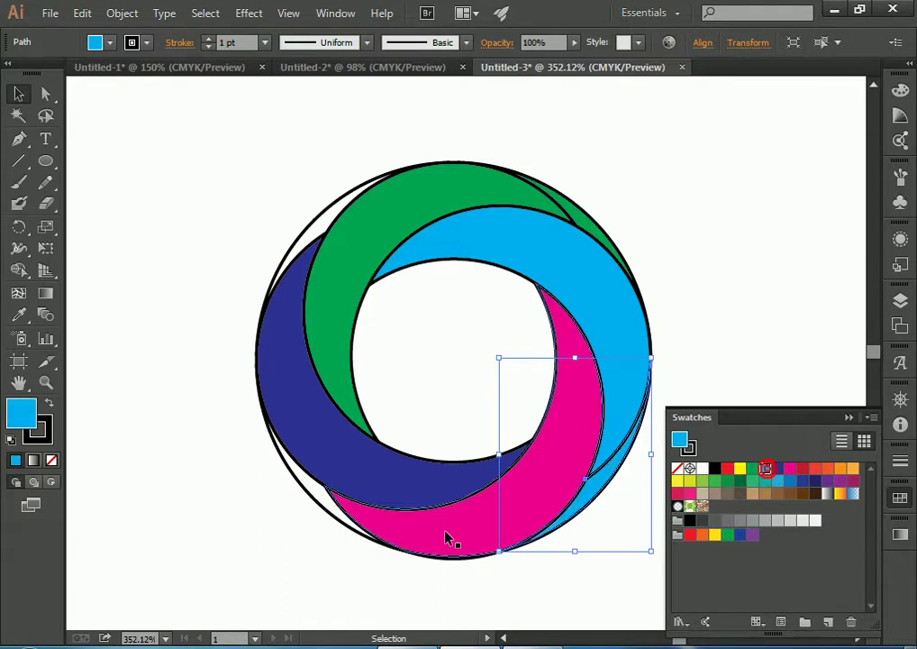
left_click(311, 496)
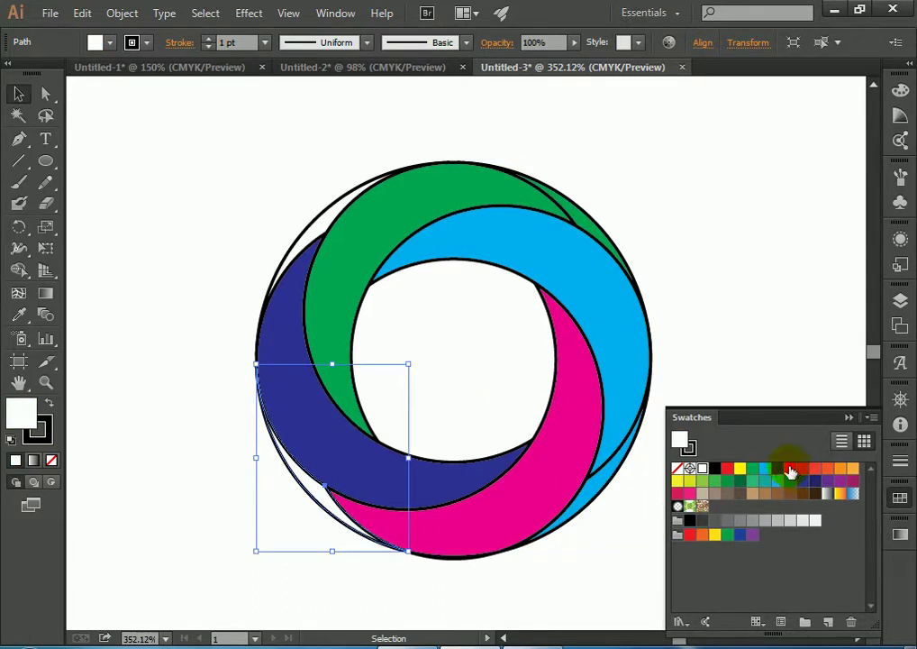
left_click(790, 470)
left_click(309, 231)
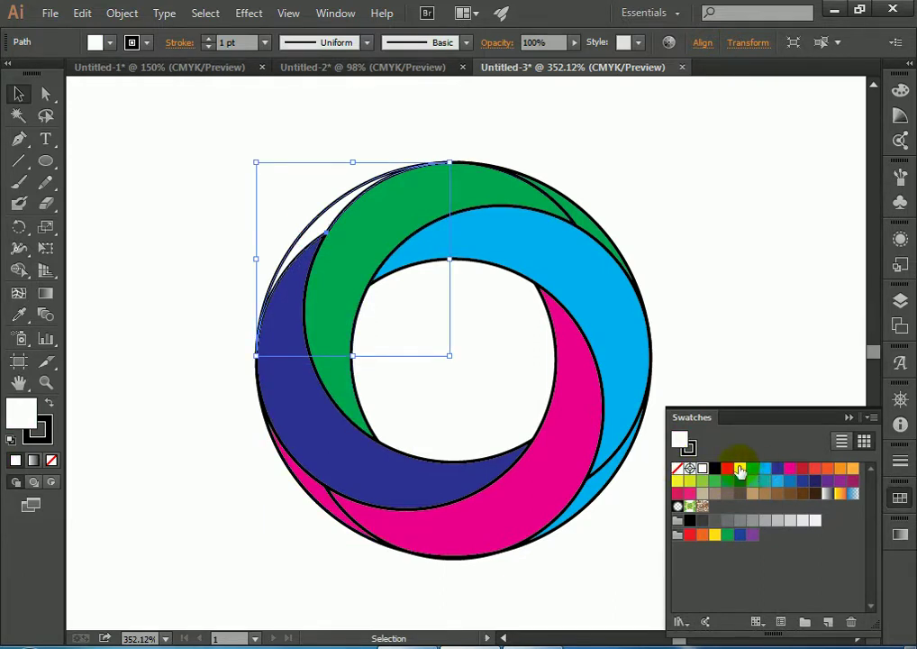
left_click(780, 470)
left_click(737, 273)
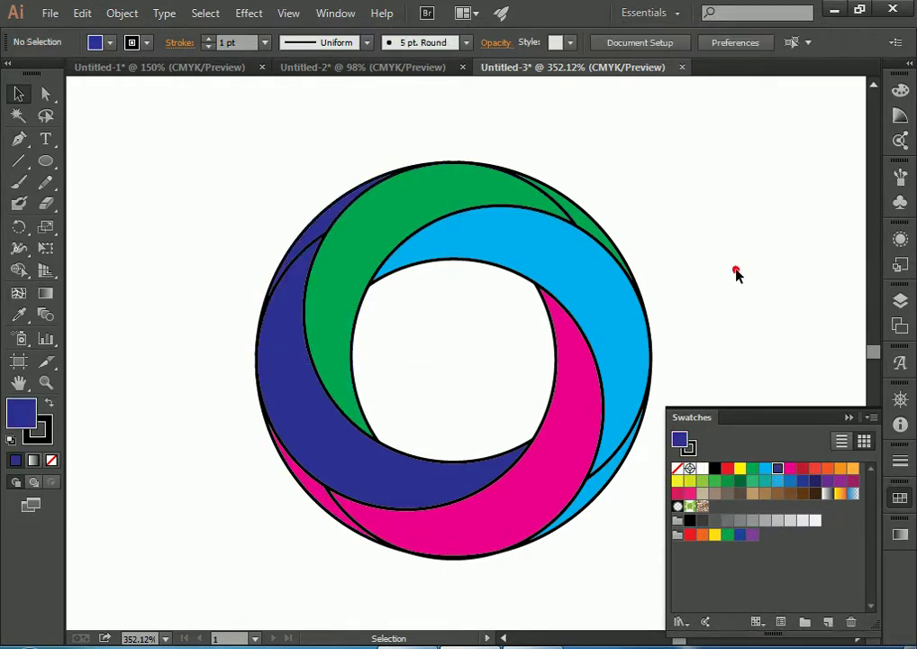
left_click(850, 417)
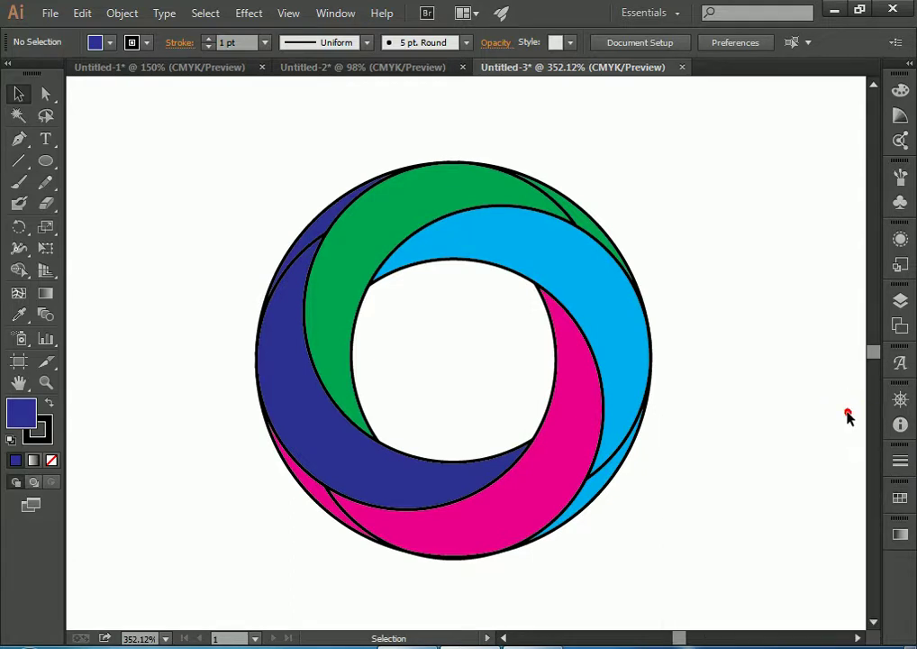
- Apply a green-to-black linear gradient to the green crescent
left_click_drag(153, 192, 641, 563)
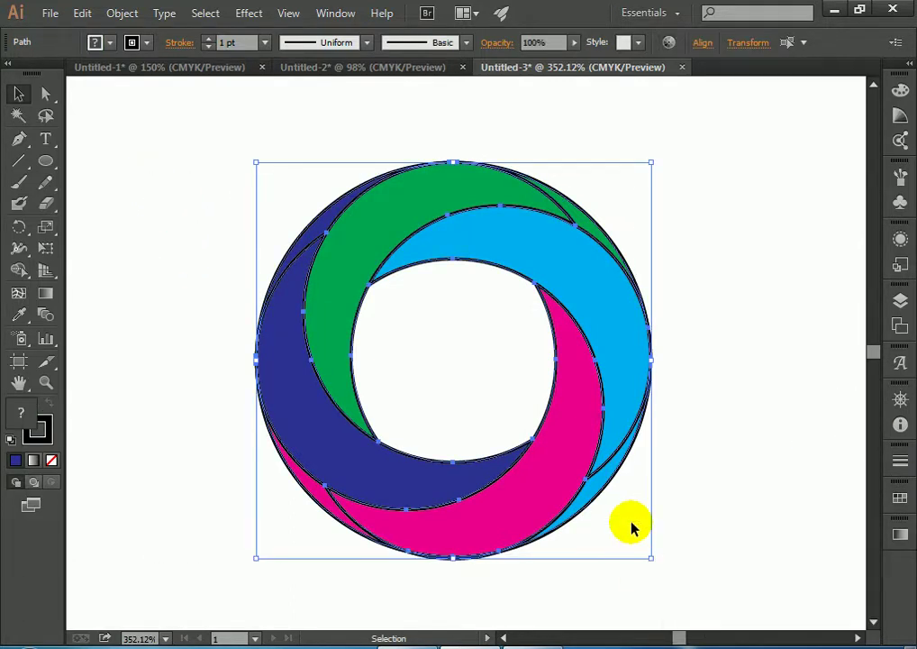
left_click(731, 337)
left_click(384, 234)
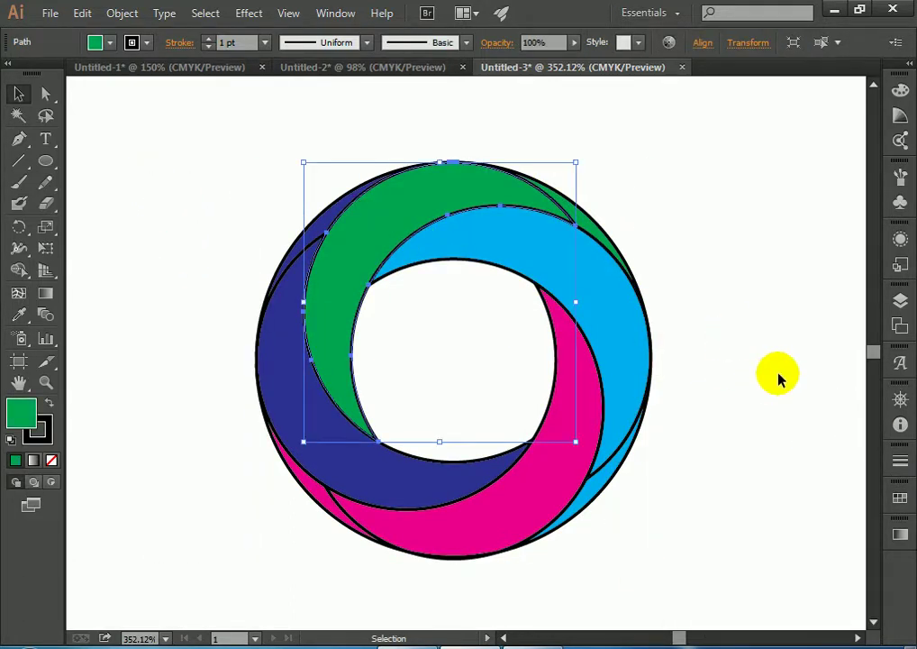
left_click(900, 535)
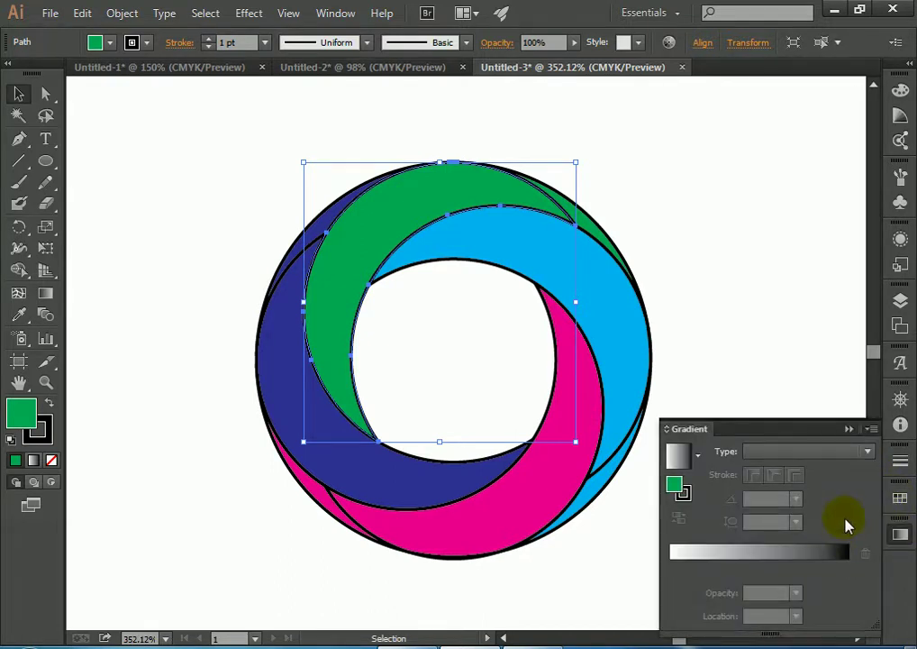
left_click(901, 497)
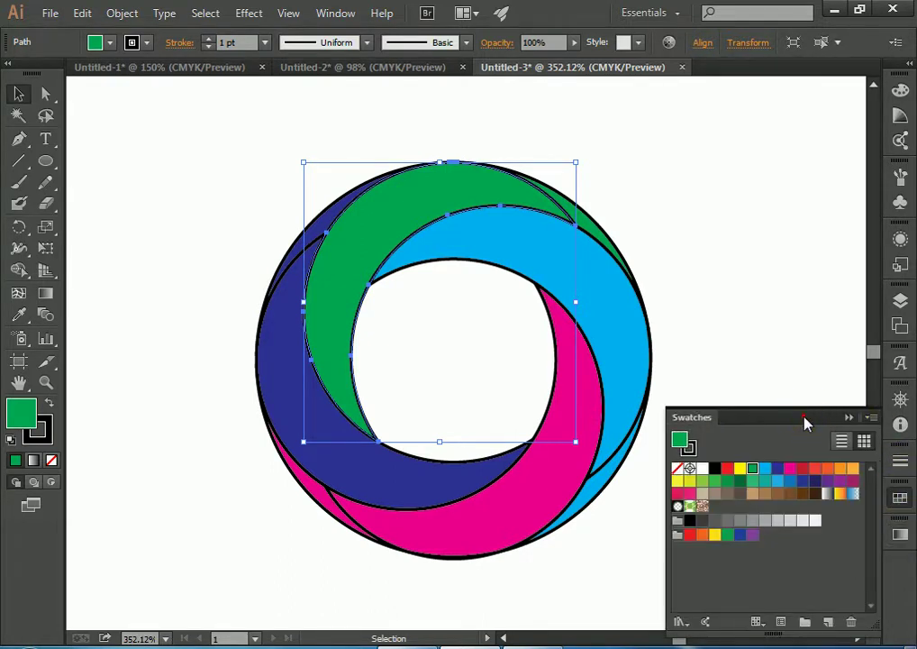
left_click_drag(805, 422, 790, 147)
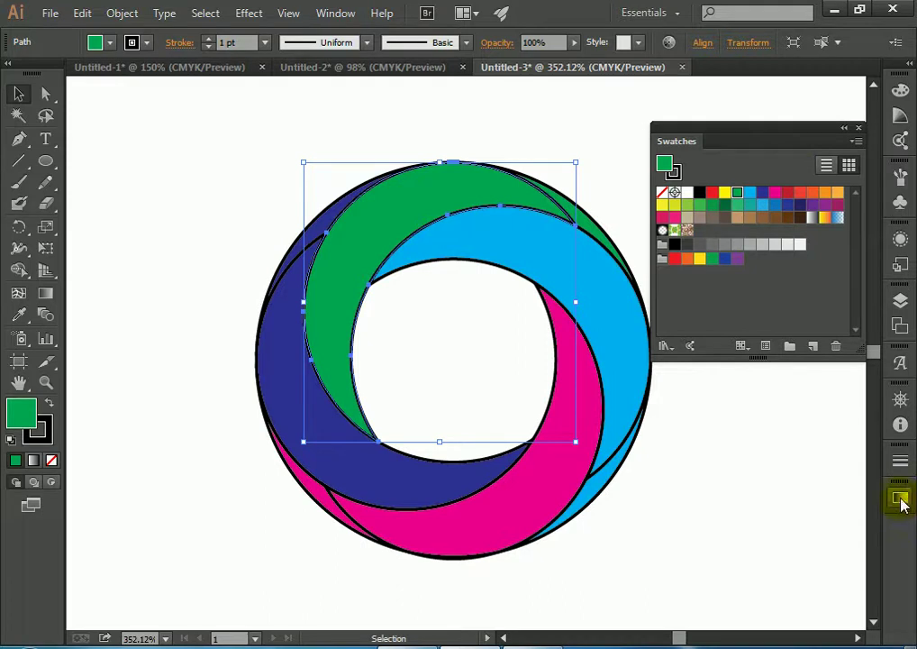
left_click(900, 500)
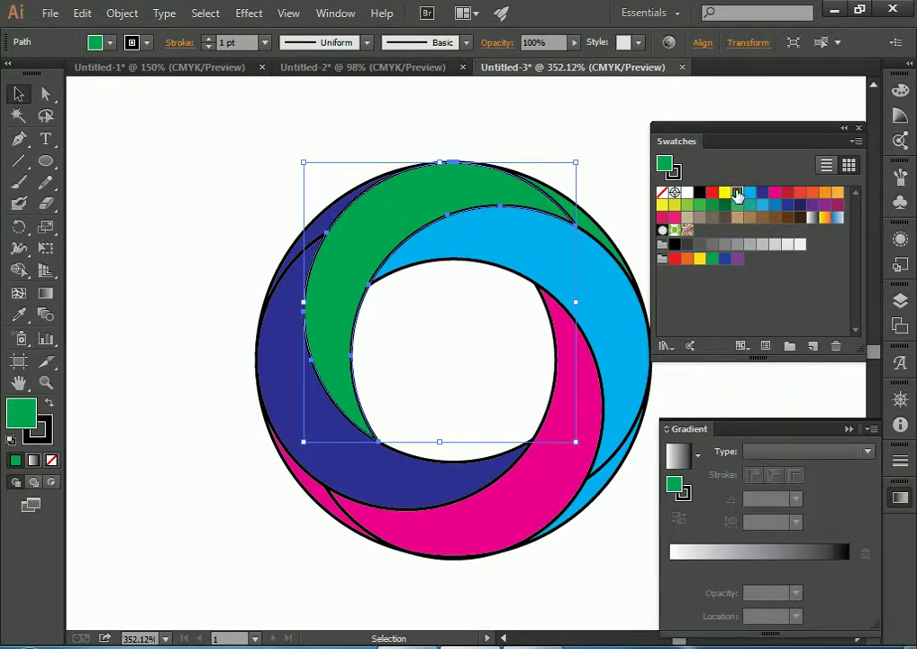
left_click_drag(737, 196, 681, 512)
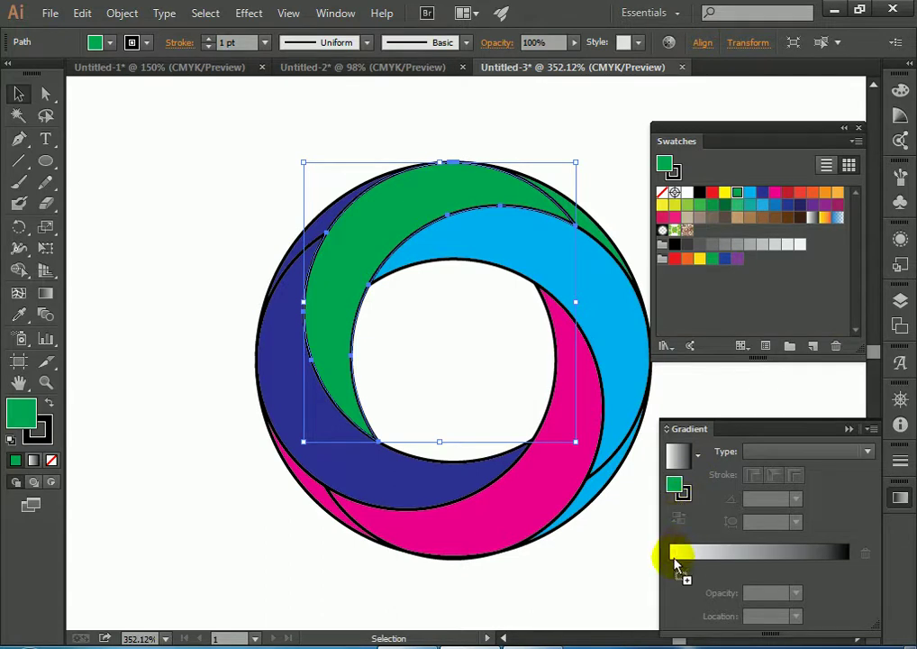
left_click_drag(675, 559, 725, 567)
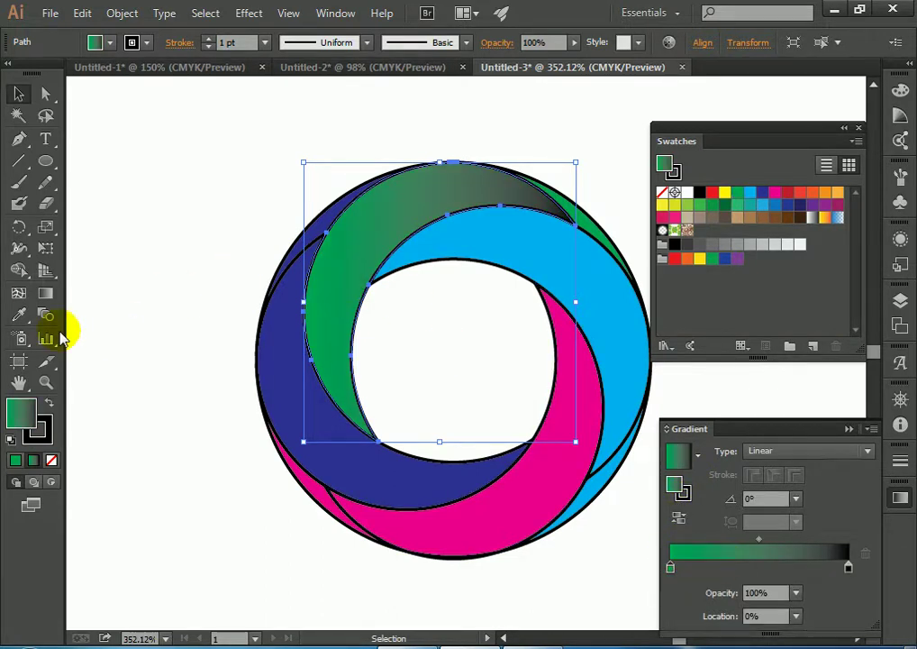
- Angle the green gradient to -168.1° across the crescent
left_click(45, 293)
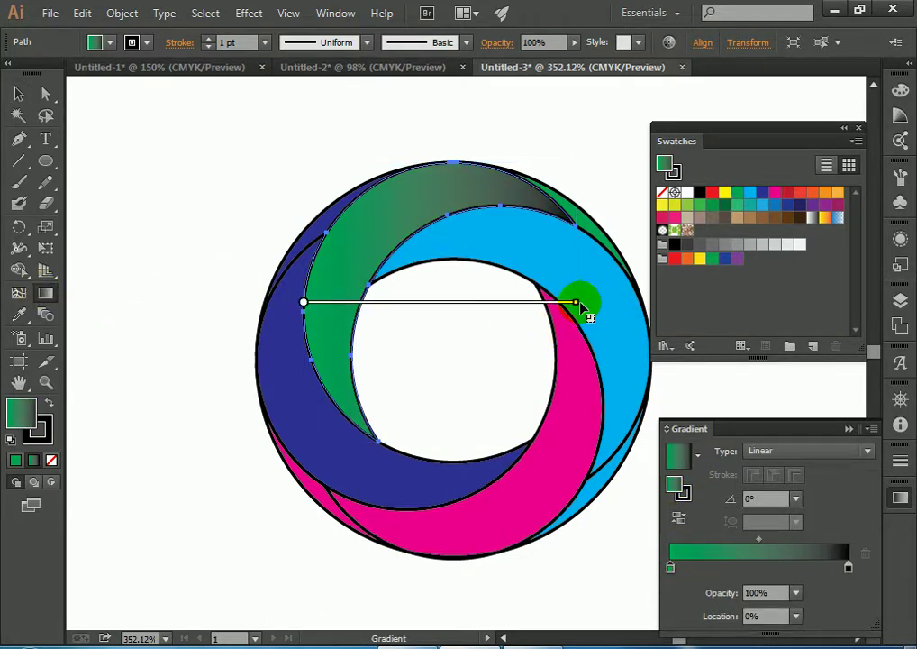
left_click_drag(583, 301, 82, 410)
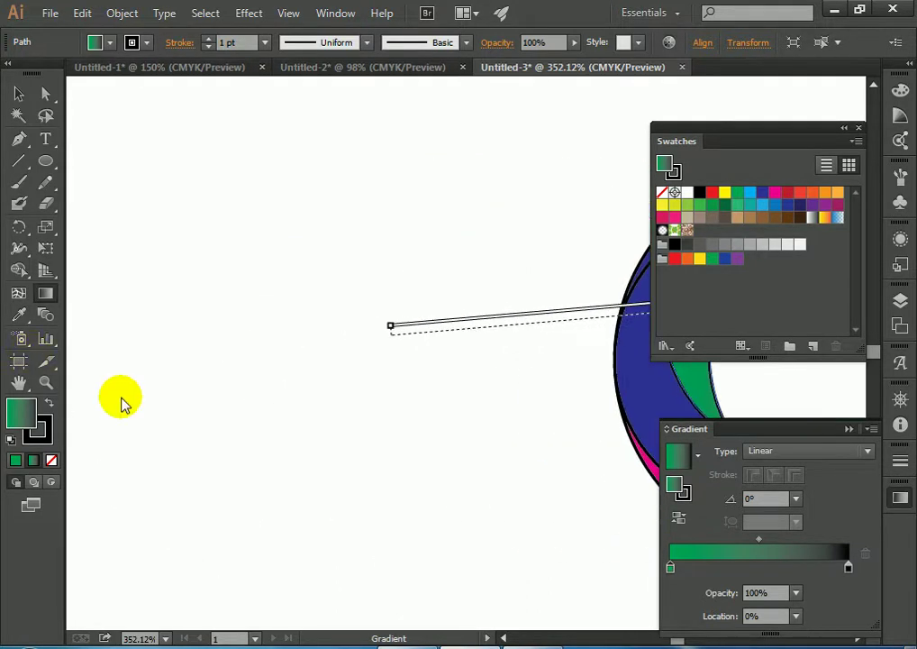
key("space")
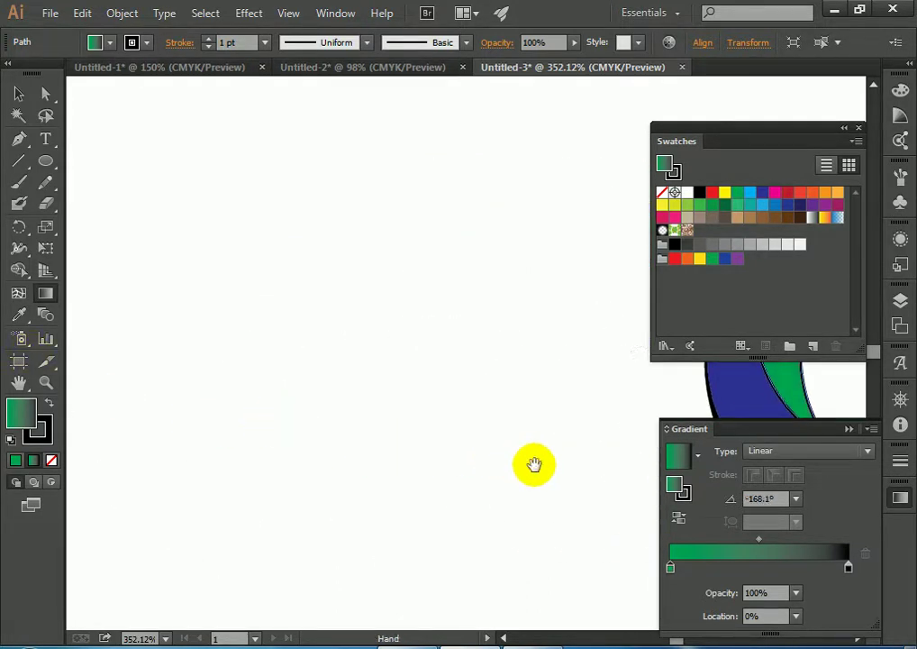
left_click_drag(532, 463, 113, 457)
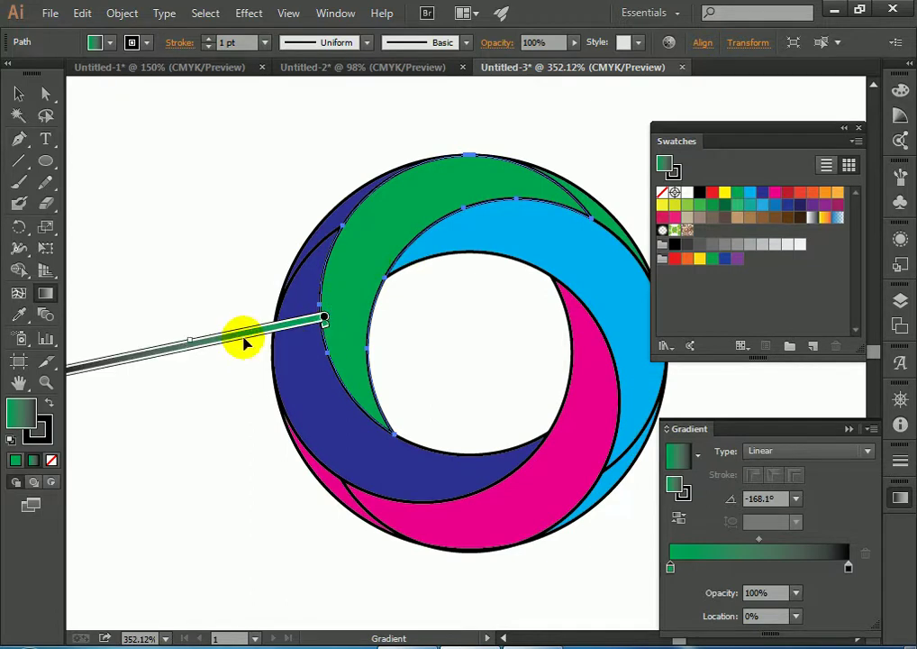
mouse_move(226, 339)
left_mouse_down()
mouse_move(302, 277)
mouse_move(331, 327)
mouse_move(344, 314)
mouse_move(311, 321)
left_mouse_up()
- Apply a cyan-to-black linear gradient to the light blue crescent
left_click(20, 96)
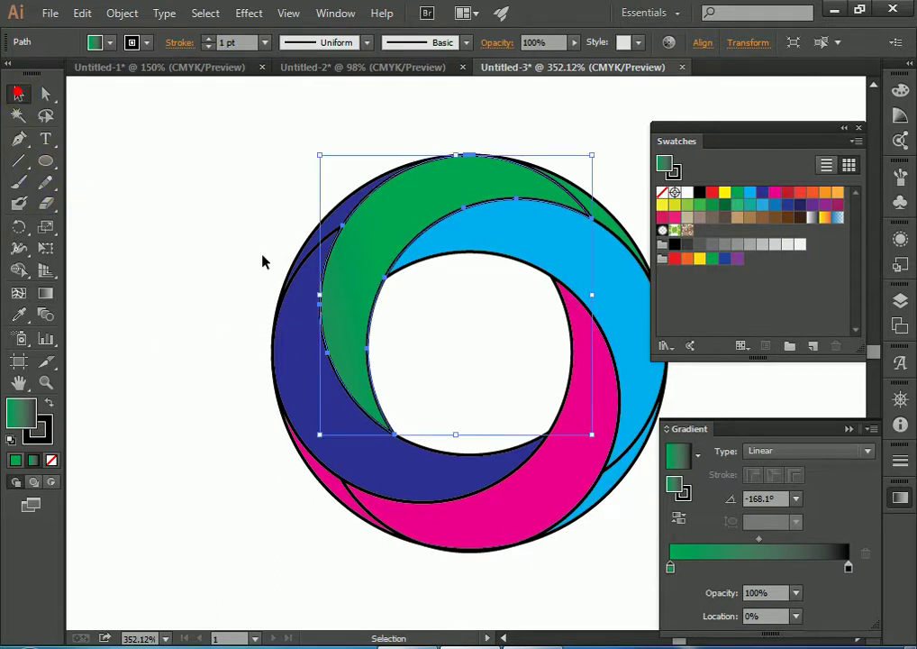
left_click(567, 247)
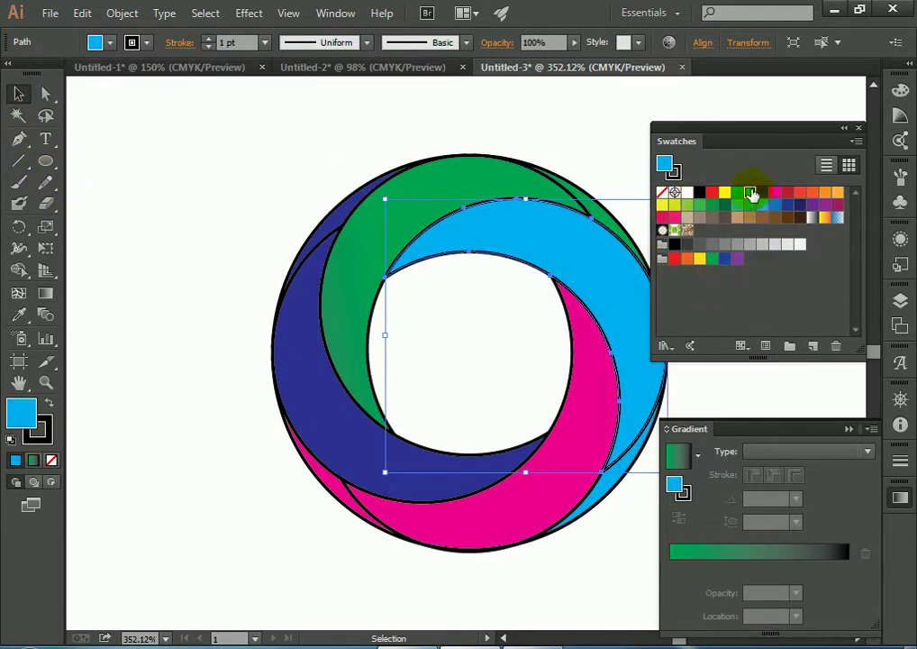
left_click_drag(752, 196, 679, 568)
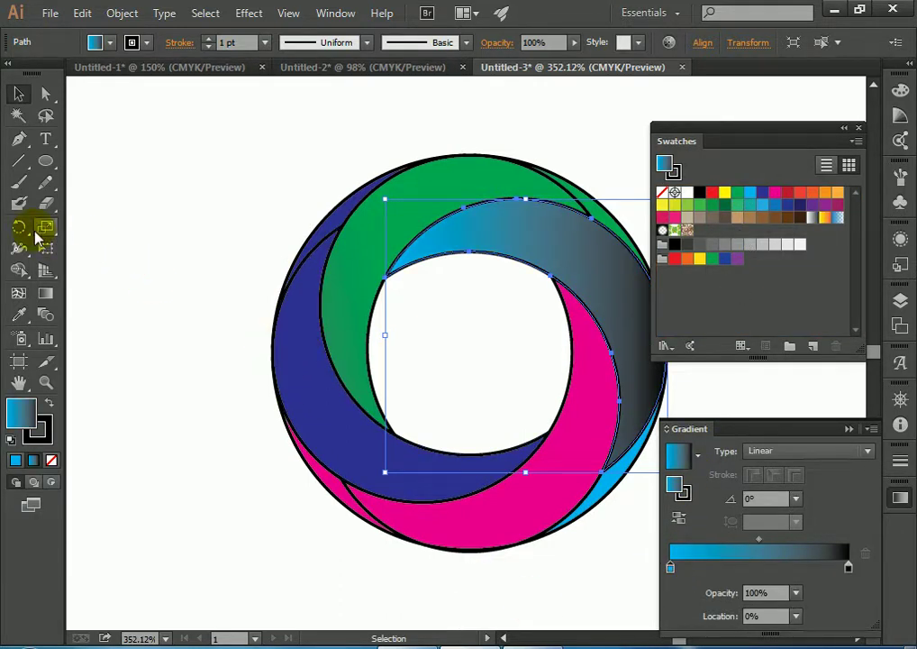
- Angle the cyan gradient diagonally at -157.4° across the crescent
left_click(45, 294)
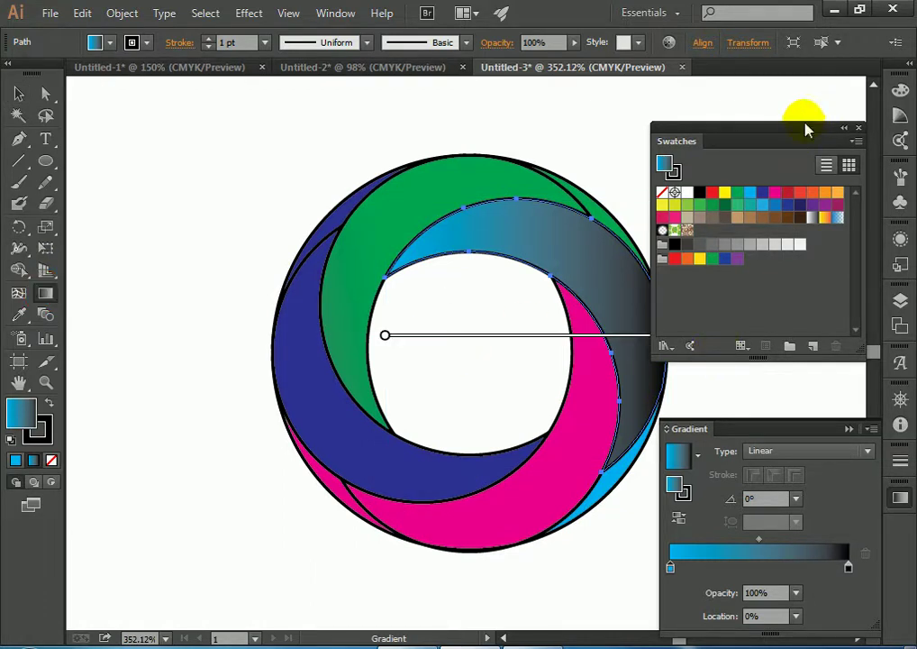
left_click_drag(808, 127, 810, 54)
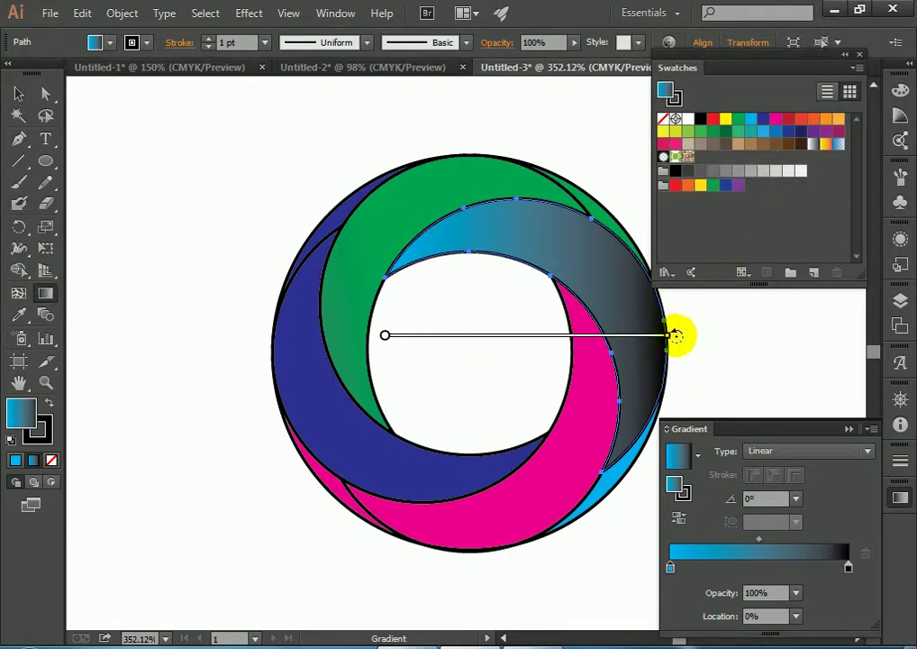
left_click_drag(676, 335, 148, 497)
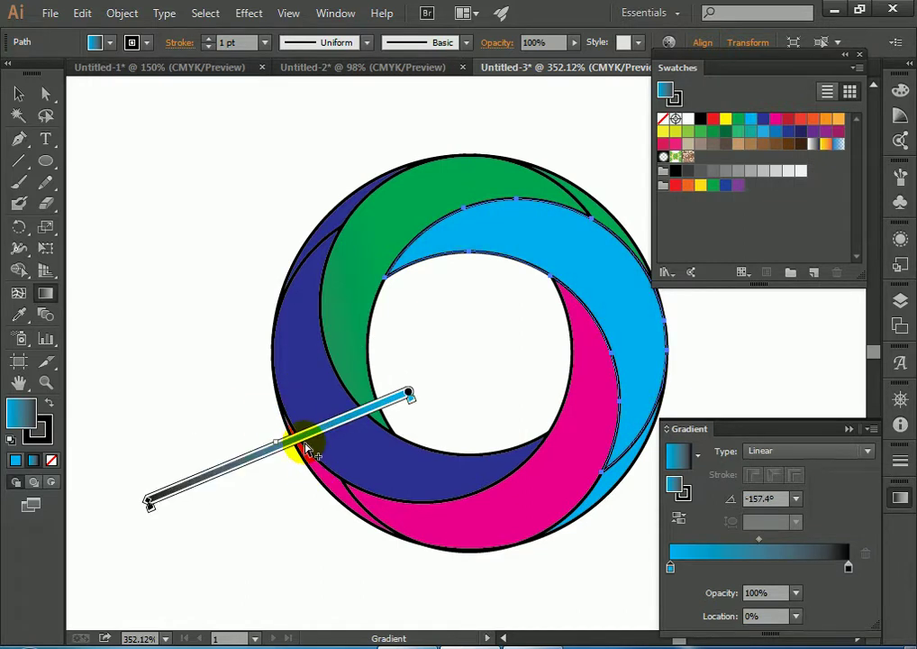
left_click_drag(338, 421, 599, 312)
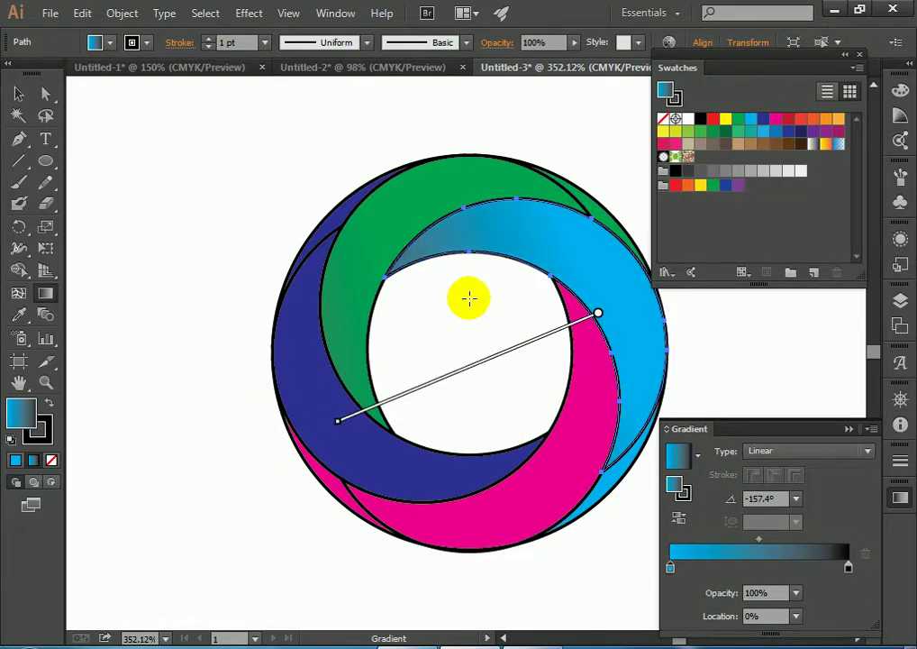
left_click(510, 502)
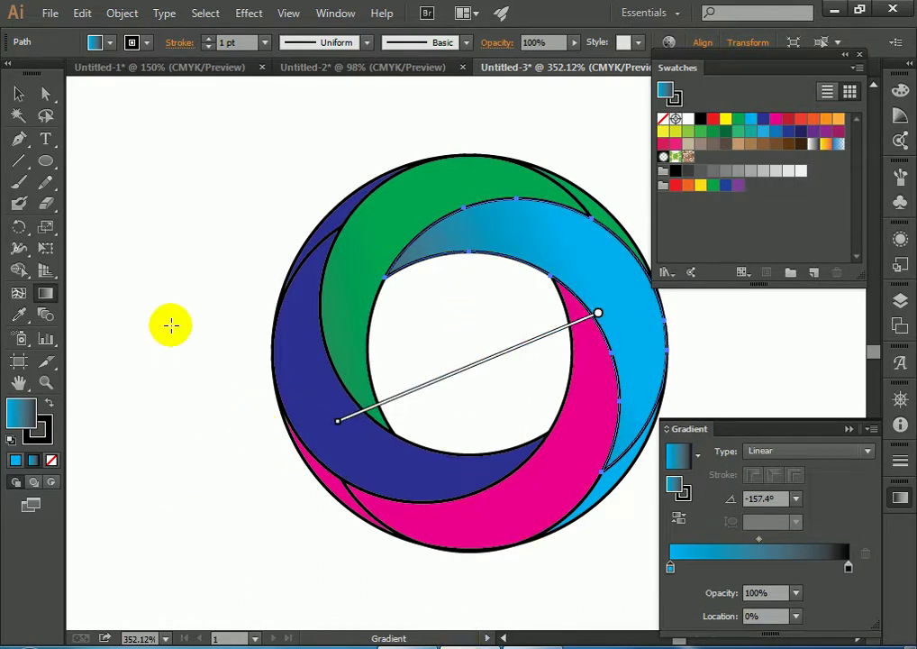
left_click(18, 92)
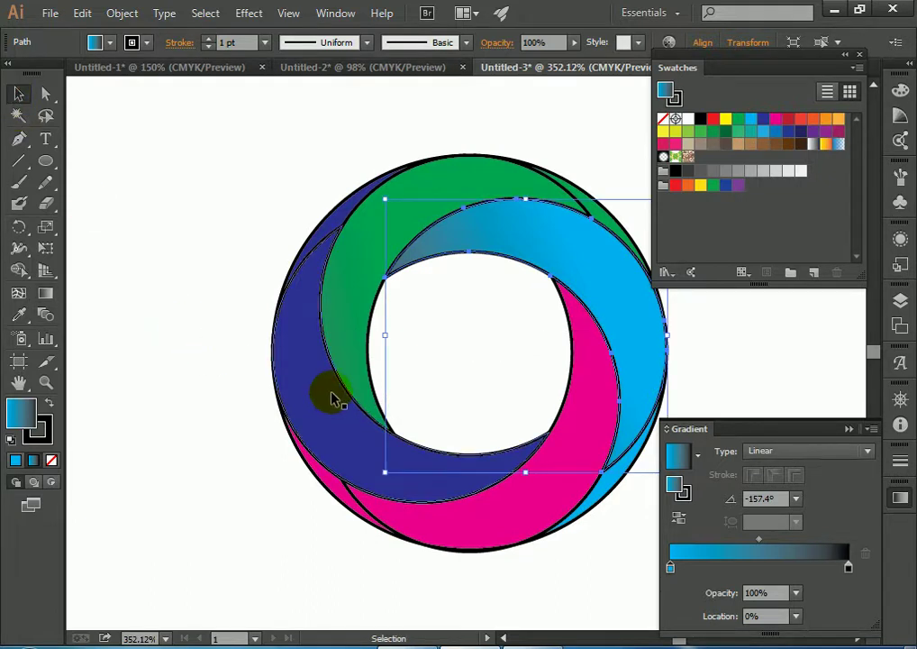
left_click(302, 369)
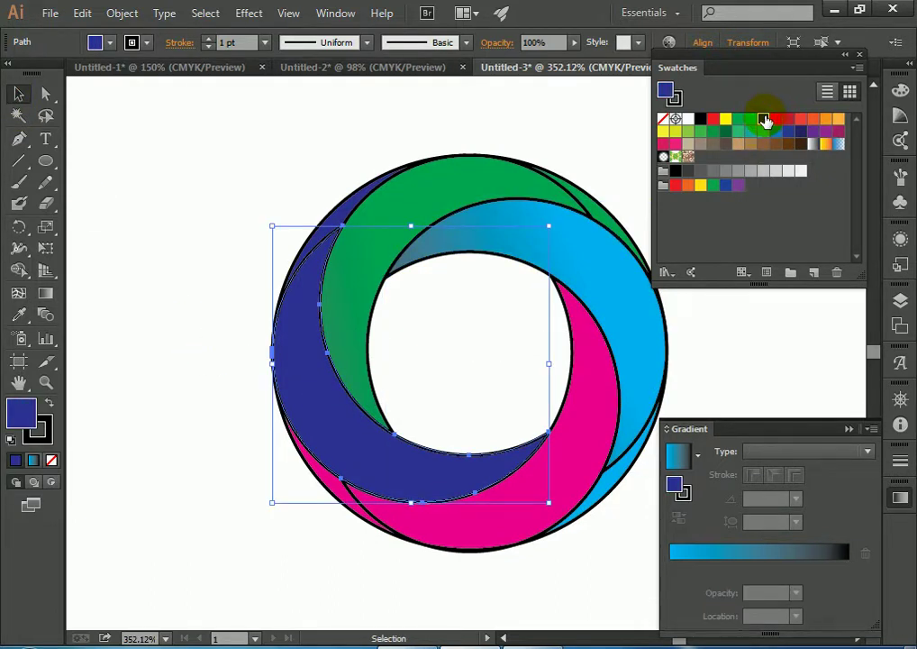
- Apply a navy-to-black gradient to the navy crescent, angled at -159.4°
left_click(675, 566)
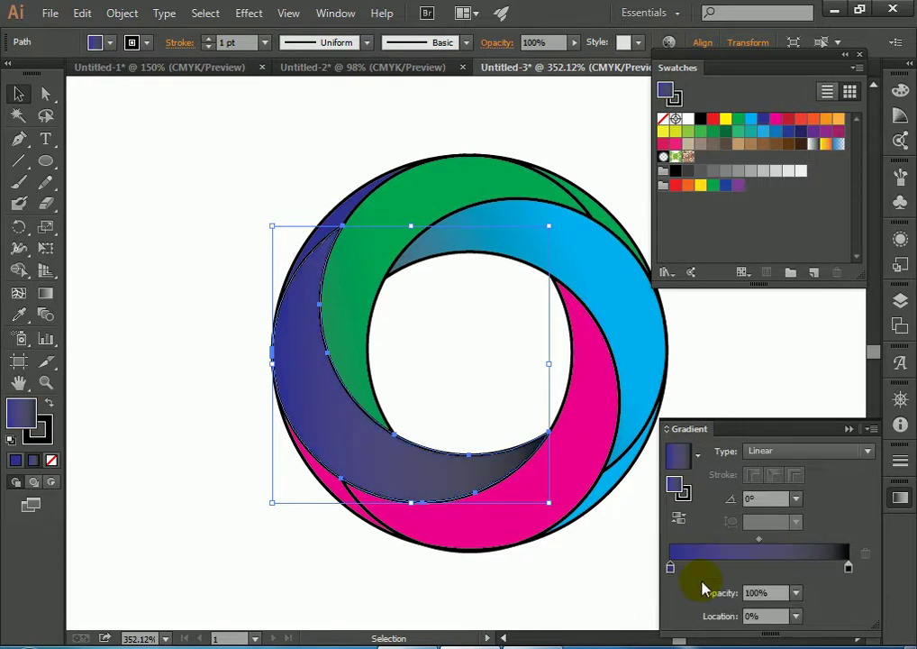
left_click(45, 293)
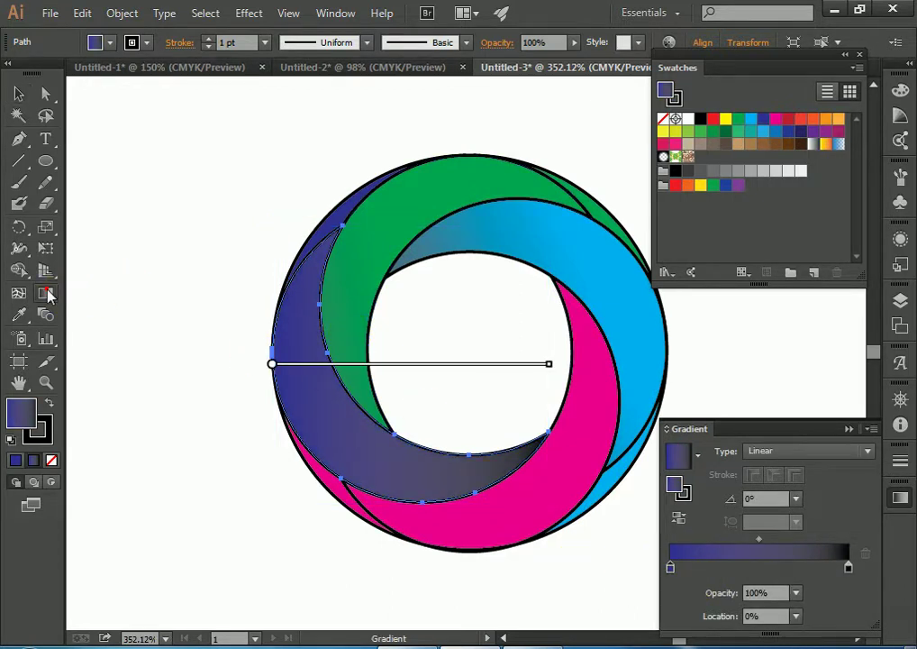
mouse_move(557, 364)
left_mouse_down()
mouse_move(124, 475)
mouse_move(271, 484)
left_mouse_up()
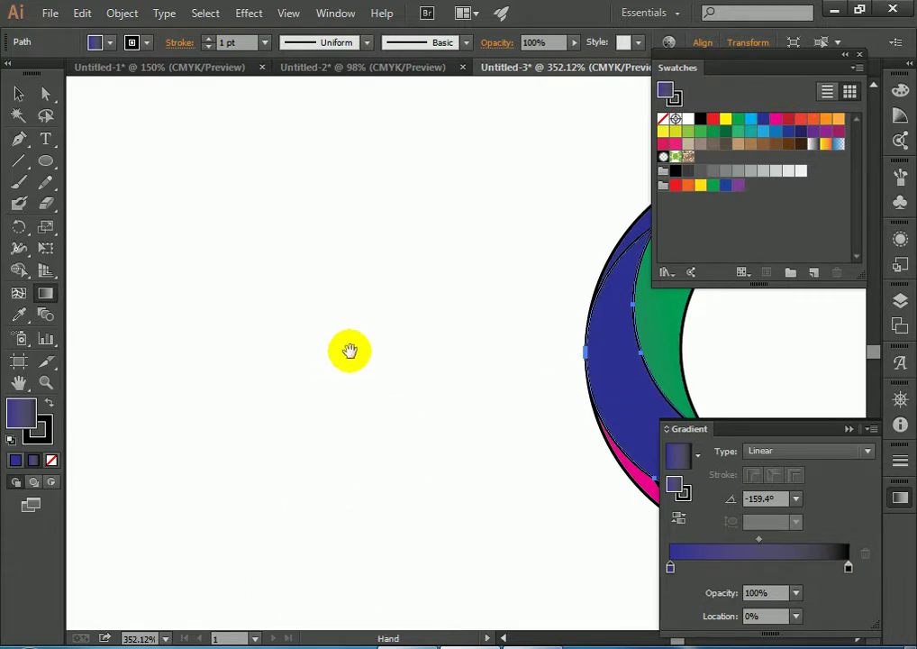
left_click_drag(349, 353, 90, 306)
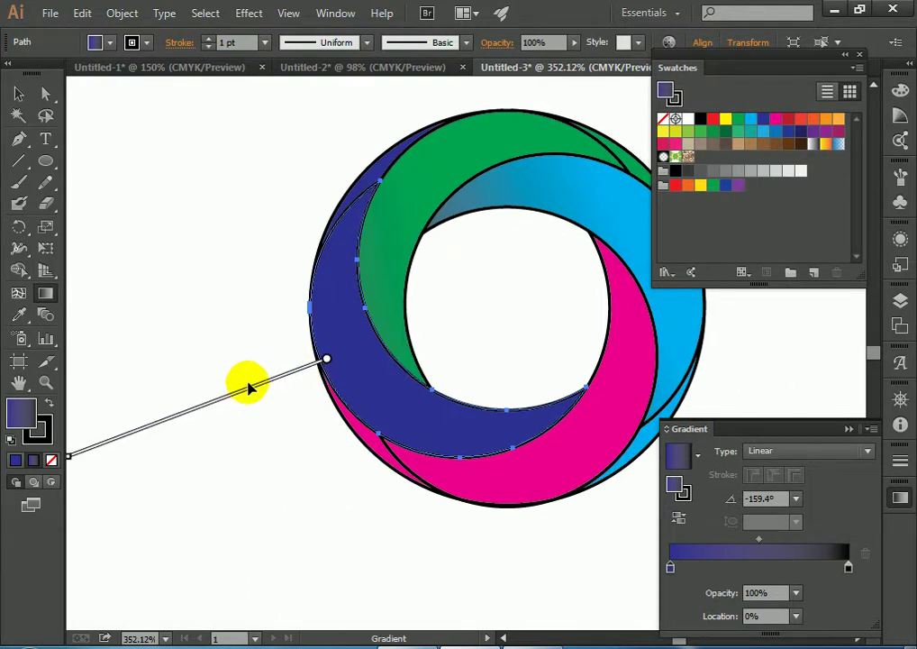
mouse_move(245, 390)
left_mouse_down()
mouse_move(256, 342)
mouse_move(300, 422)
mouse_move(282, 383)
mouse_move(228, 383)
mouse_move(341, 483)
mouse_move(328, 480)
mouse_move(329, 374)
mouse_move(320, 369)
left_mouse_up()
left_click(282, 381)
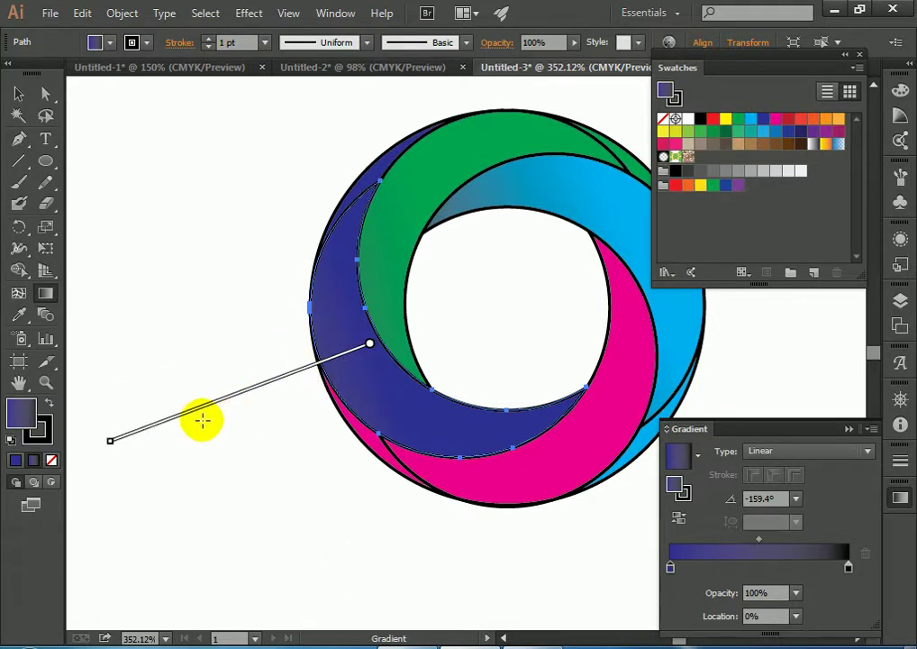
left_click(18, 95)
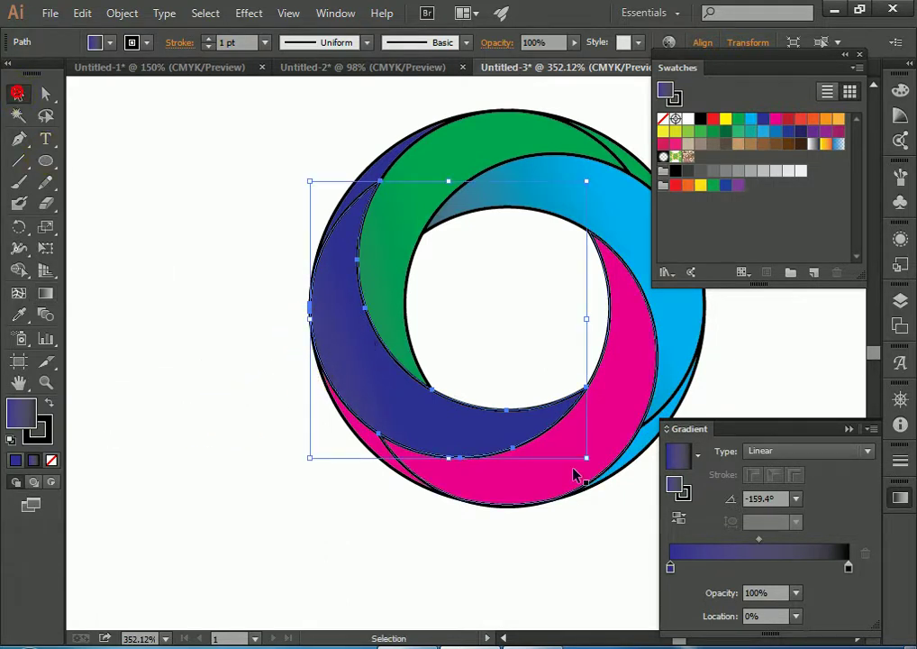
left_click(626, 394)
- Apply a magenta-to-black gradient to the bottom crescent, angled at -163.9°
left_click_drag(776, 124, 669, 558)
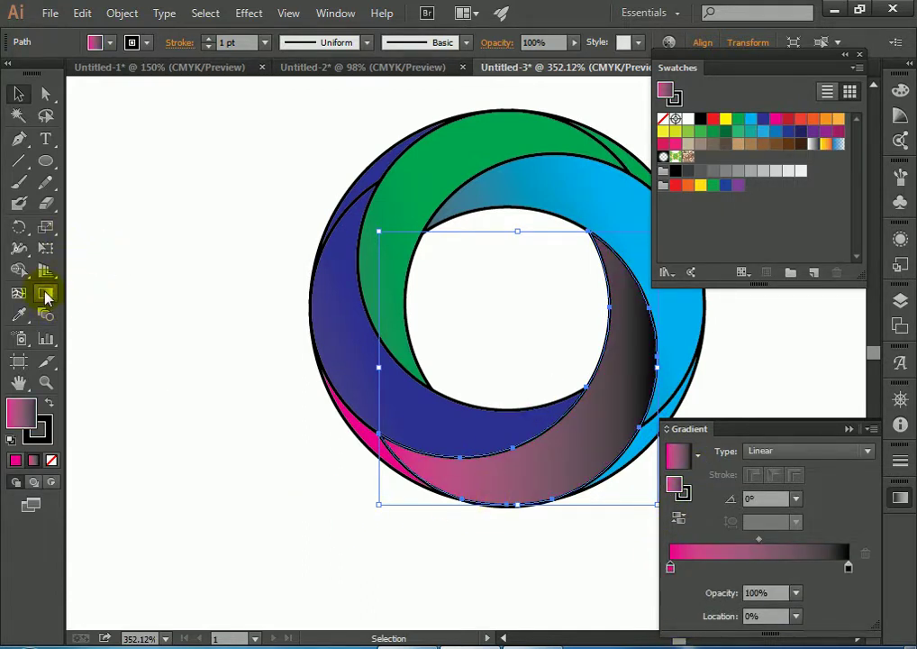
left_click(46, 293)
left_click_drag(667, 370, 578, 563)
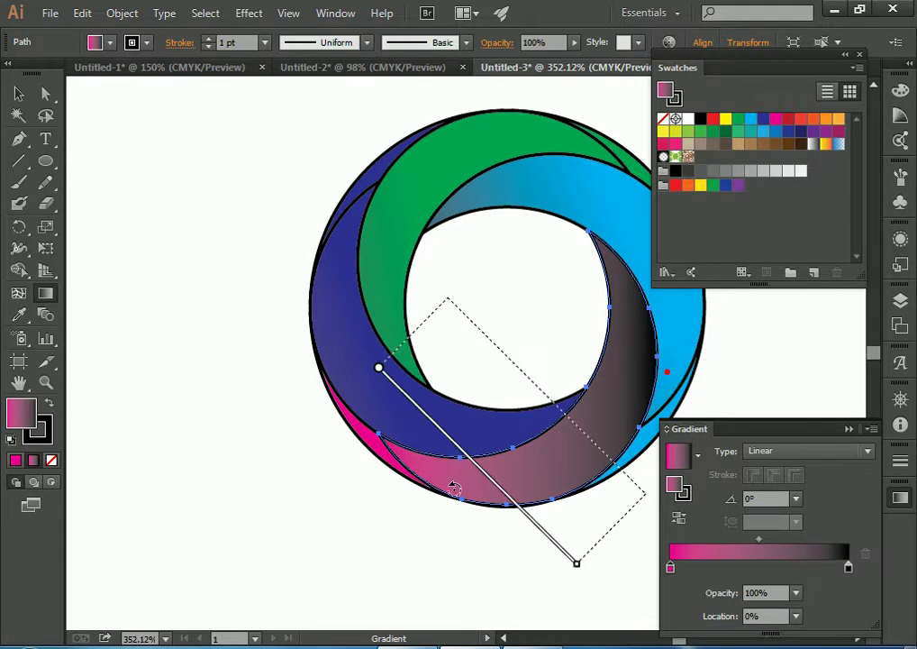
left_click_drag(513, 420, 428, 642)
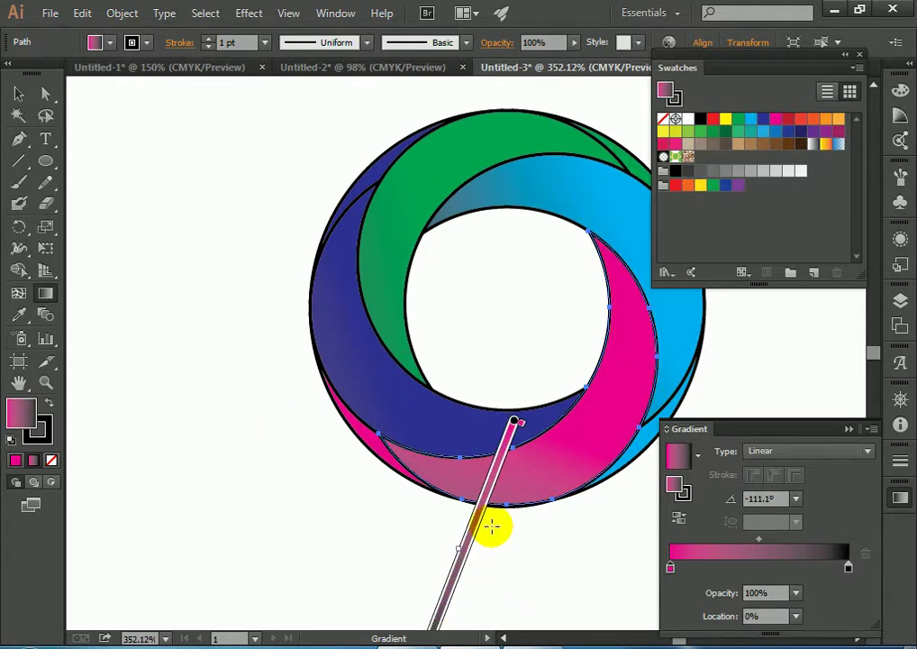
mouse_move(454, 571)
left_mouse_down()
mouse_move(382, 442)
mouse_move(489, 482)
left_mouse_up()
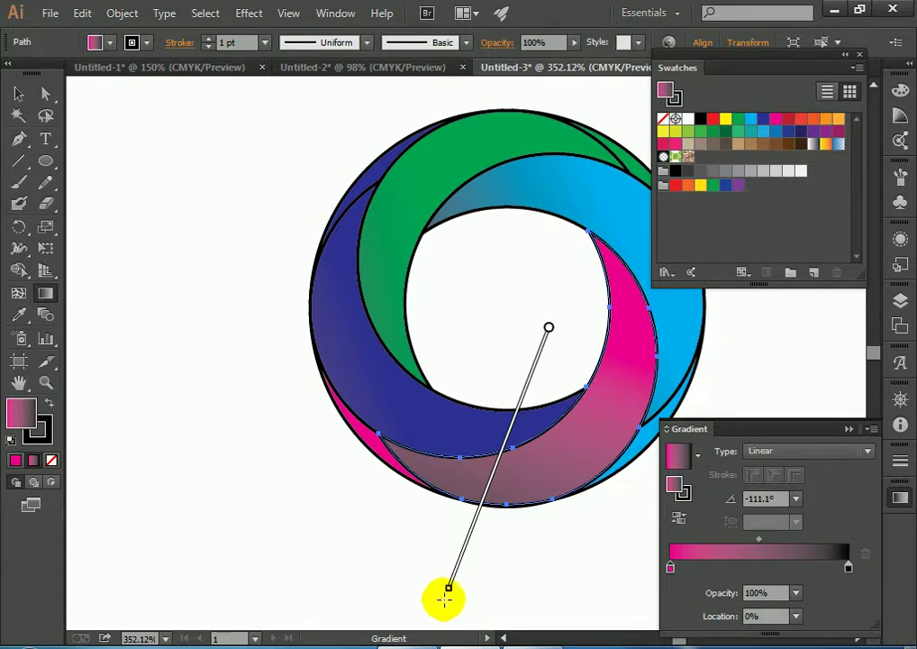
left_click_drag(446, 595, 348, 381)
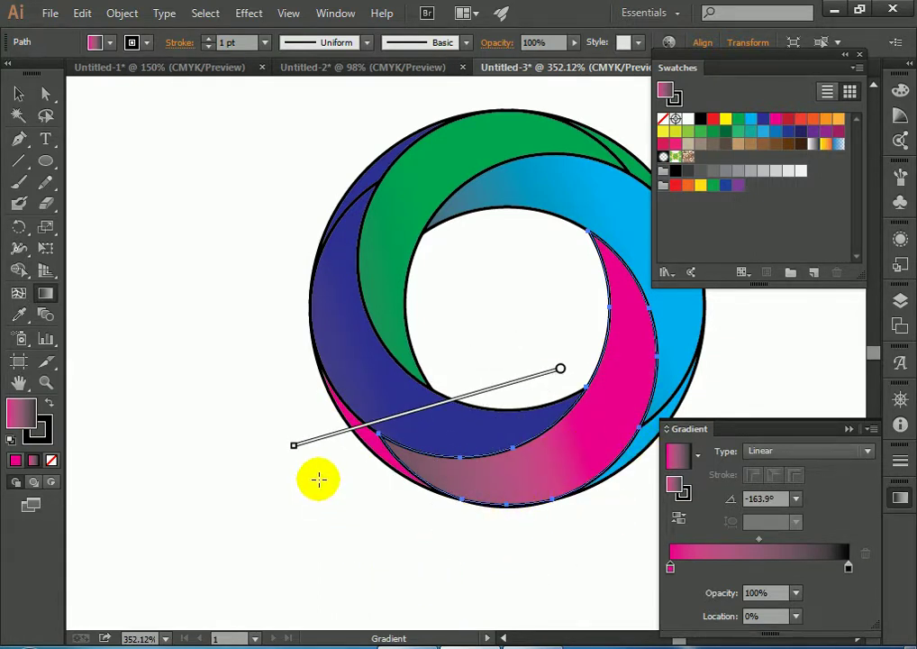
mouse_move(470, 402)
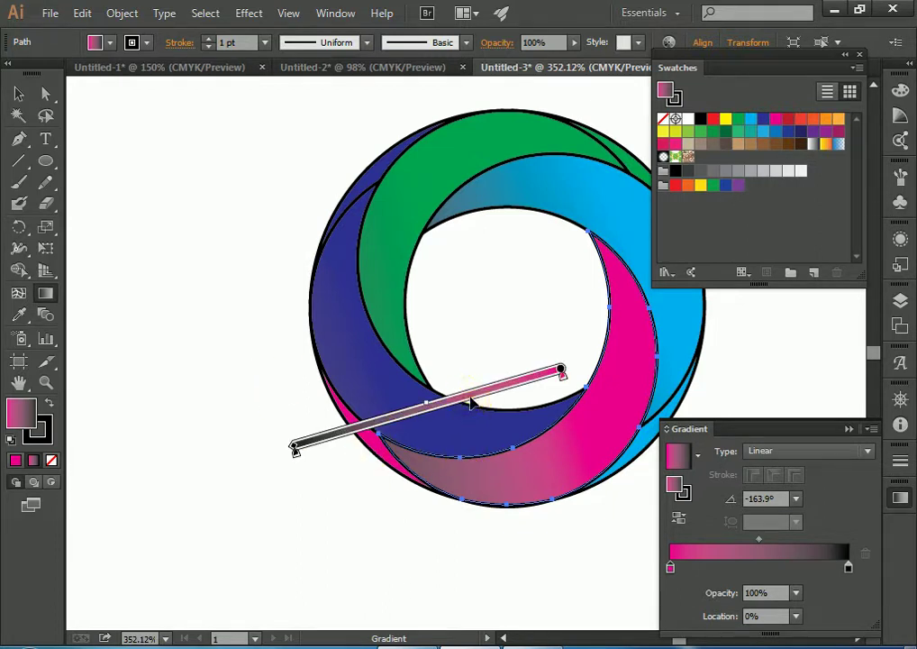
mouse_move(471, 403)
left_mouse_down()
mouse_move(444, 400)
mouse_move(424, 415)
left_mouse_up()
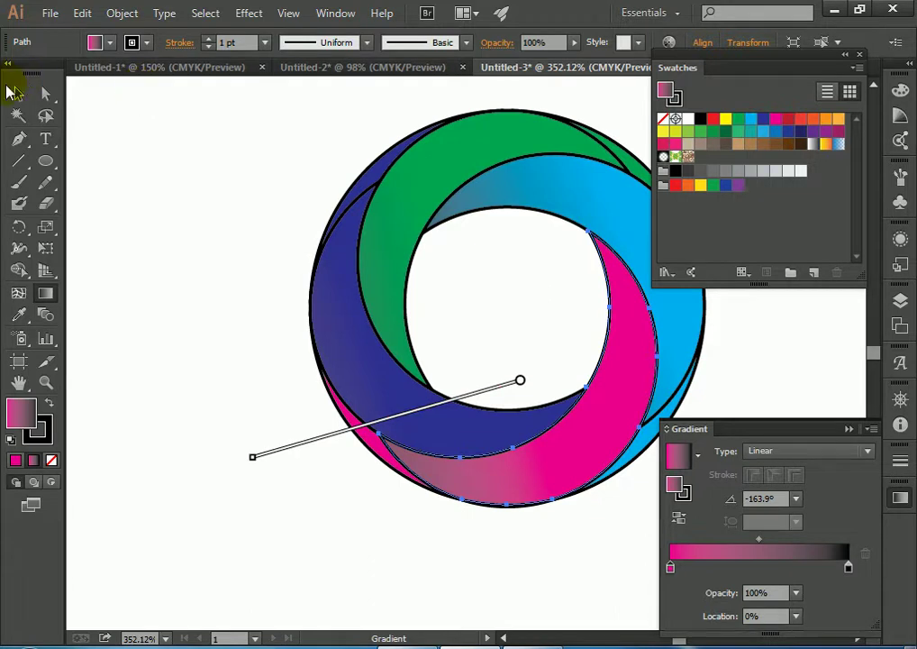
left_click(17, 94)
left_click(291, 435)
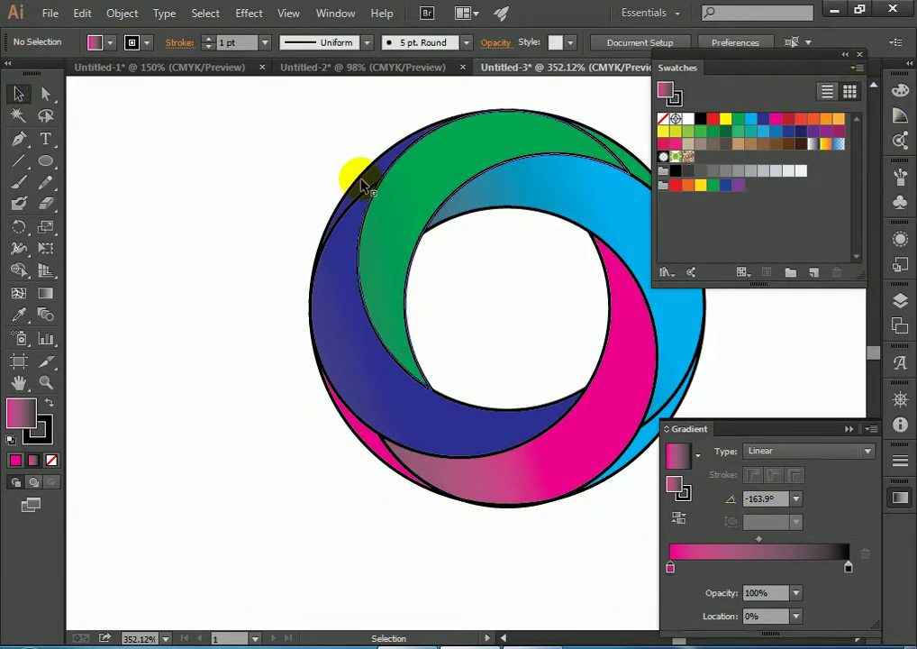
- Move the whole ring logo to the left side of the page
left_click_drag(238, 107, 728, 564)
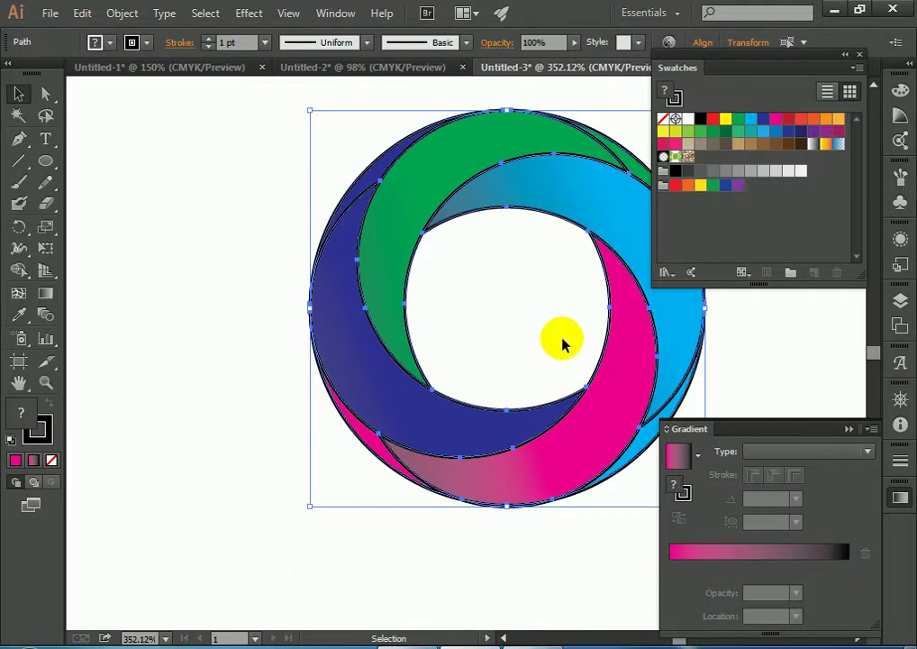
left_click_drag(549, 184, 341, 227)
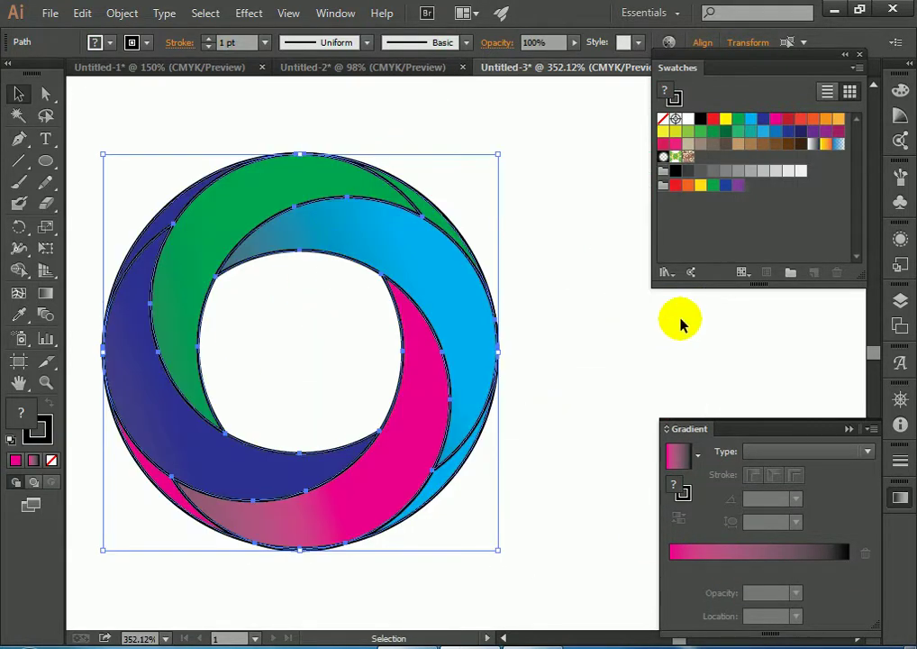
left_click(533, 333)
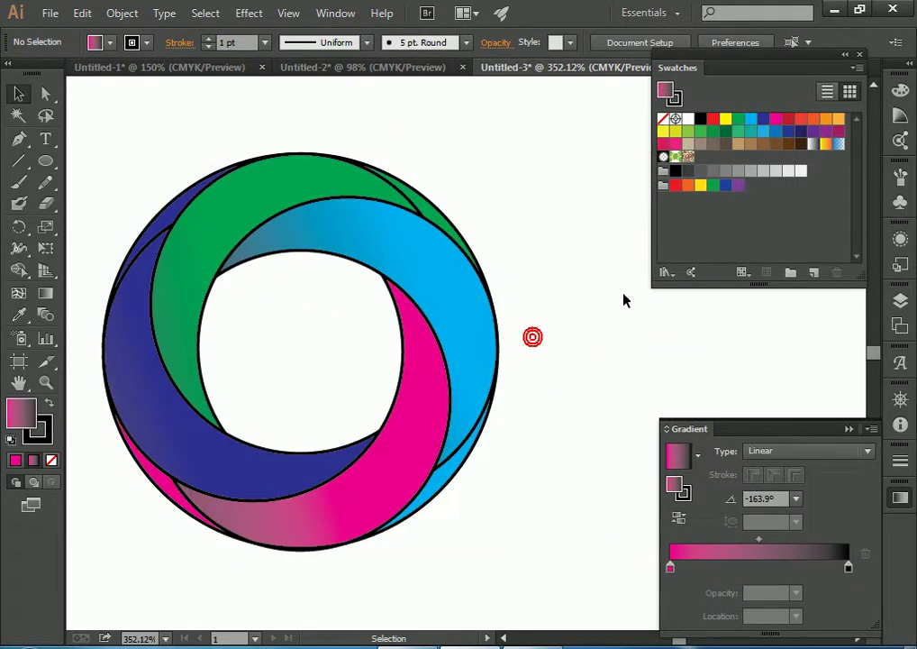
- Delete the thin cyan, green, dark-blue and pink slivers around the ring's outer edge
left_click(432, 477)
key("Delete")
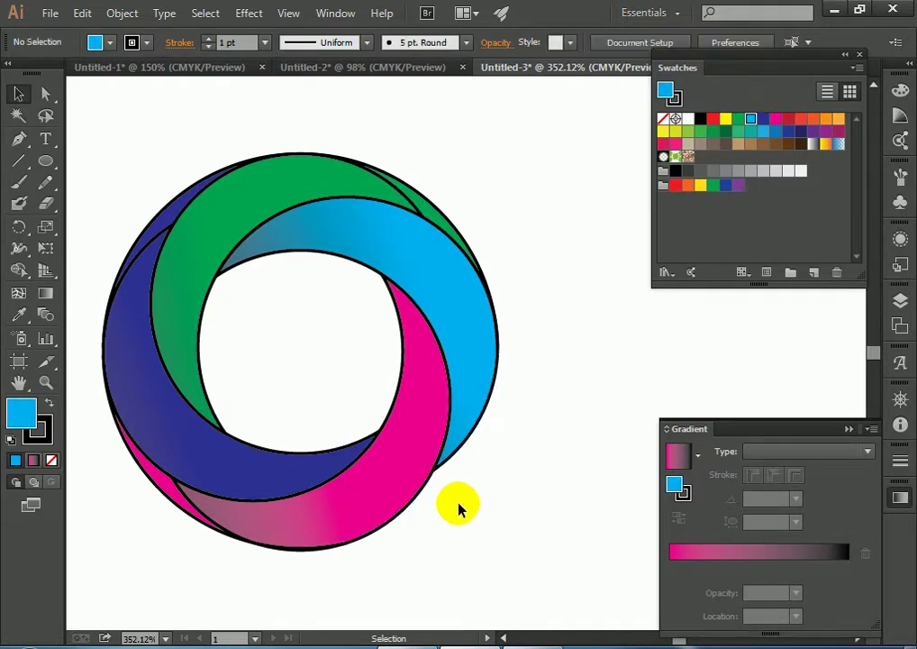
left_click(445, 214)
key("Delete")
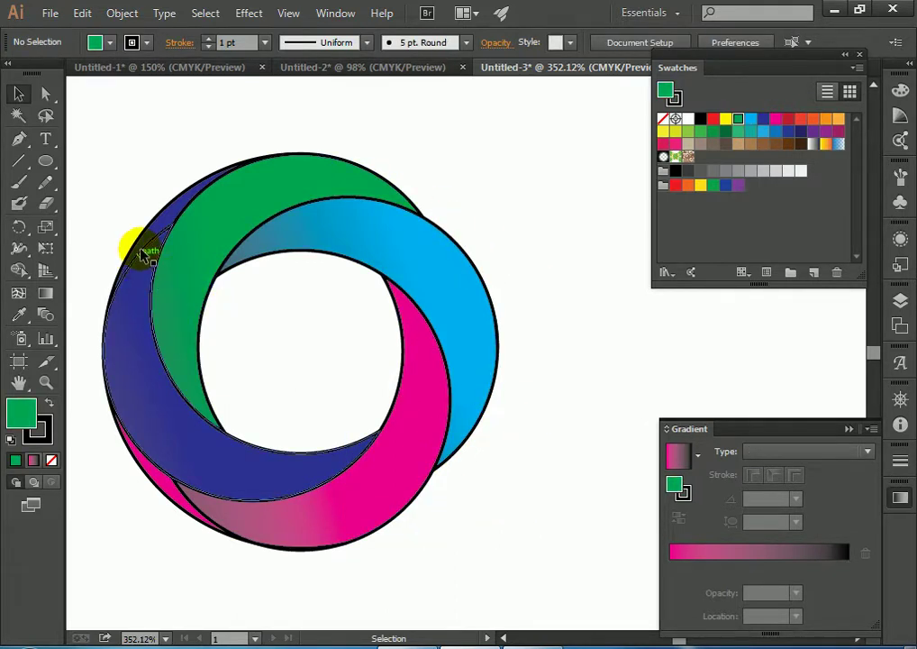
left_click(158, 224)
key("Delete")
left_click(161, 495)
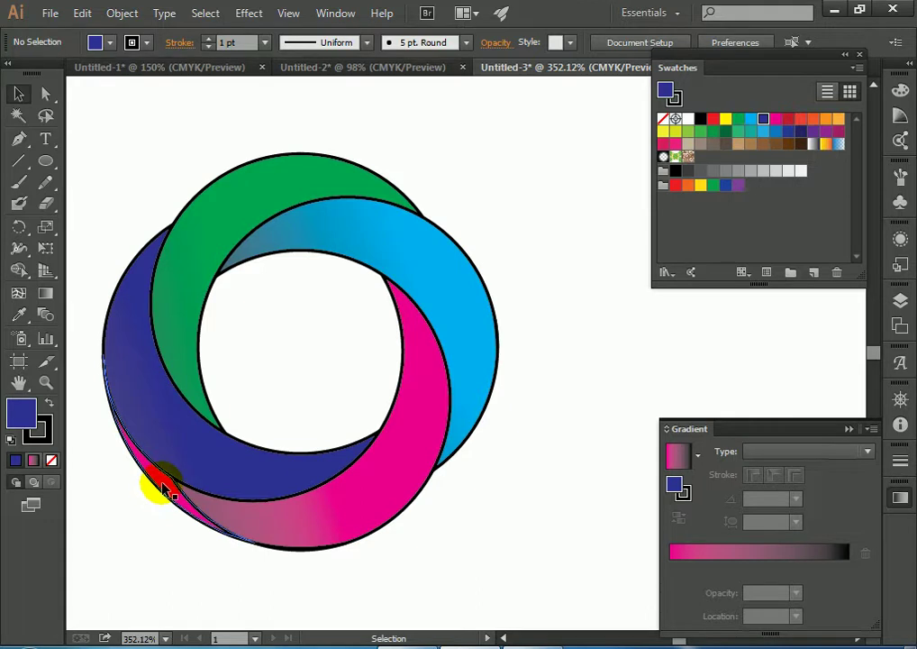
key("Delete")
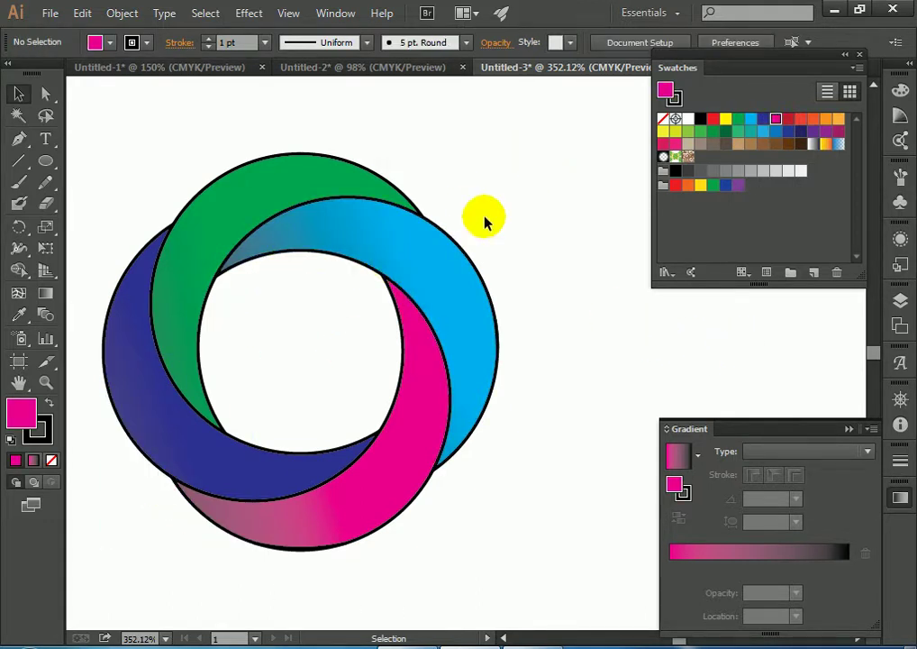
- Try placing text inside the ring, then undo to restore the lost green crescent
left_click(46, 139)
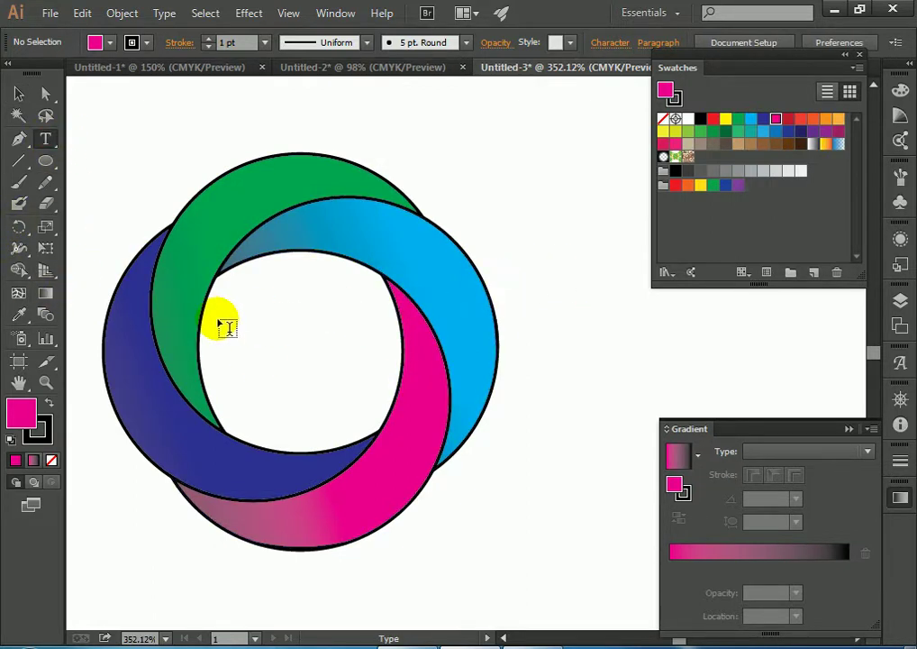
left_click(210, 301)
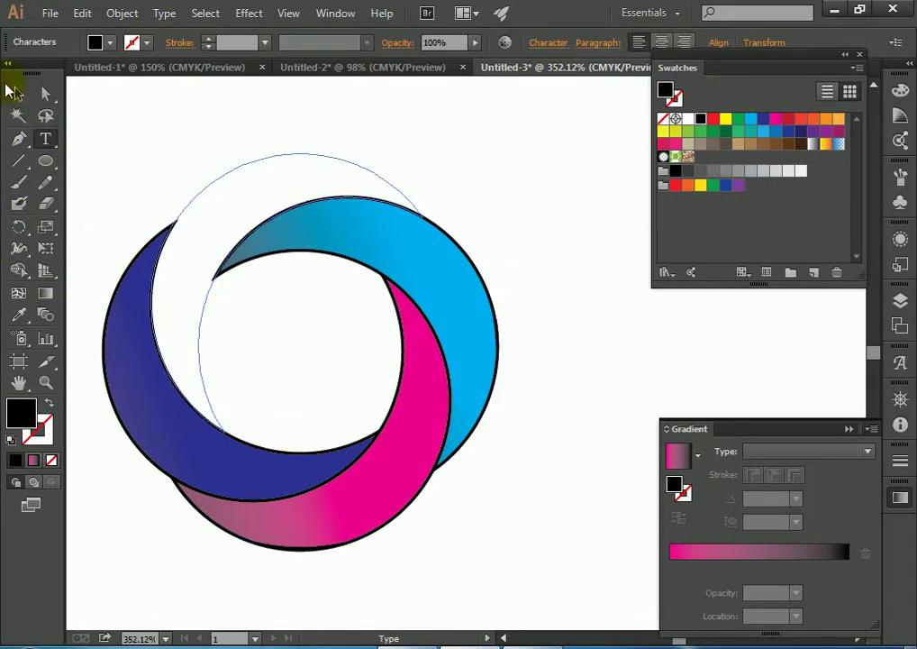
left_click(18, 95)
left_click(505, 187)
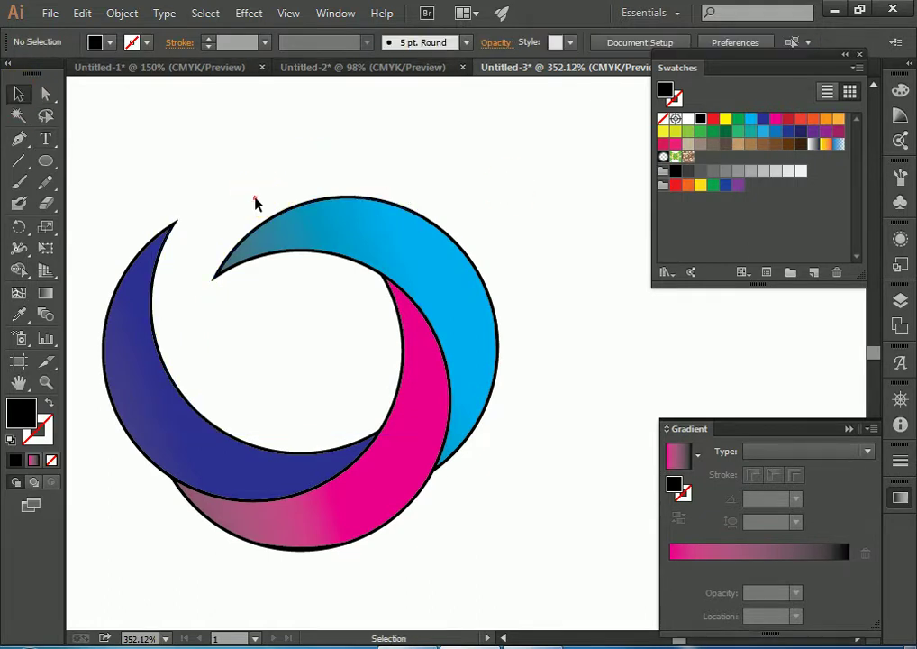
left_click(261, 323)
key("ctrl+z")
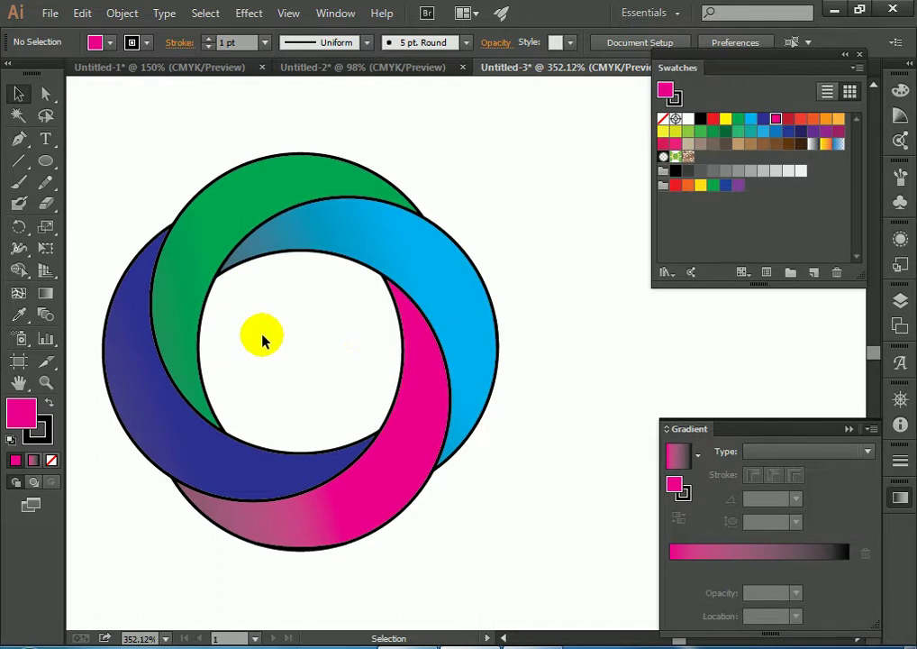
left_click(45, 138)
- Add 'logo name' text beside the ring, with 'name' on a second line
left_click(527, 289)
type("logo name")
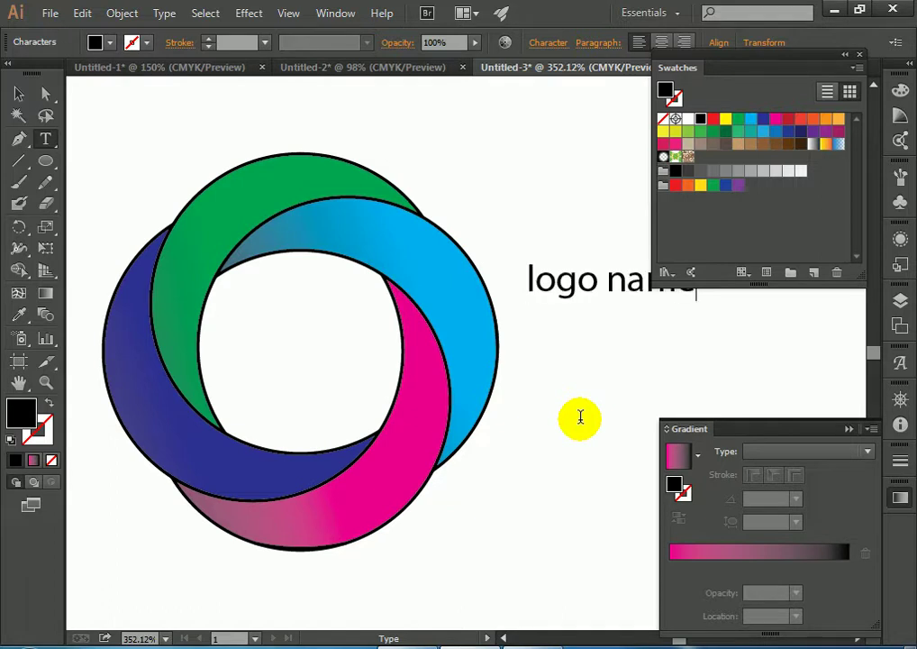
left_click(608, 275)
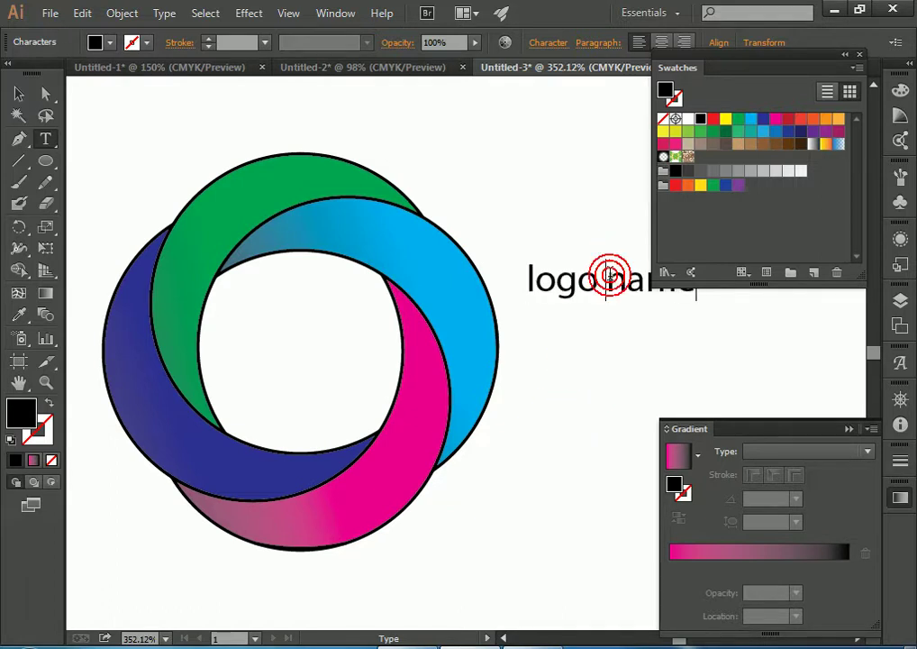
key("Return")
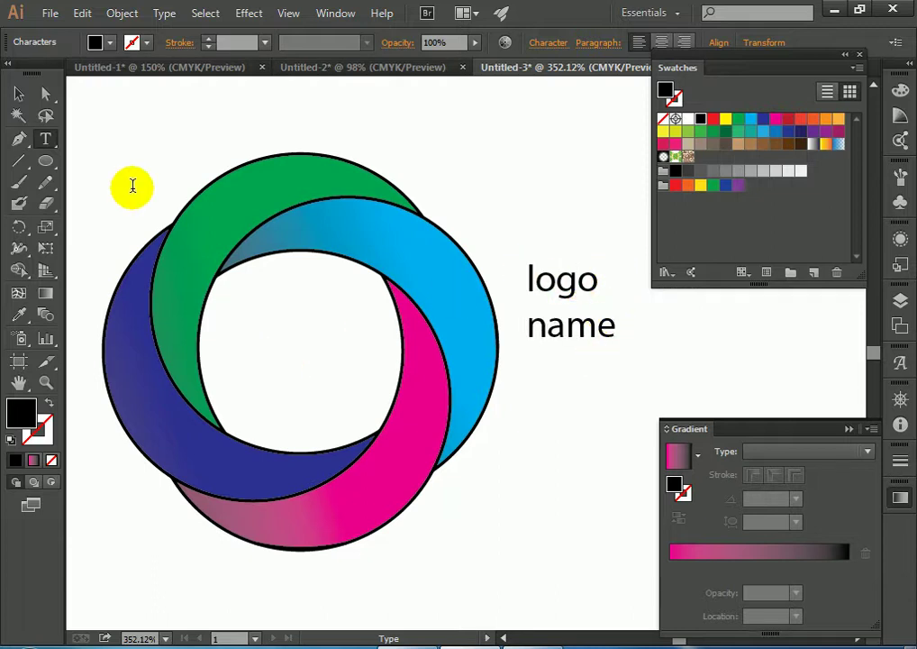
- Move the two-line text into the ring's open centre and scale it up to fill it
left_click(18, 93)
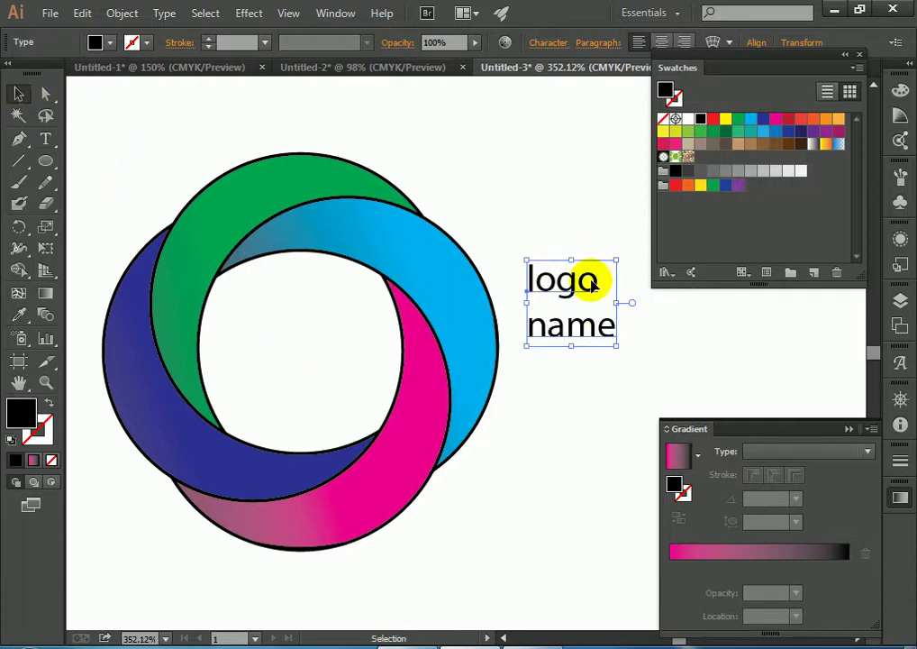
left_click_drag(570, 283, 300, 322)
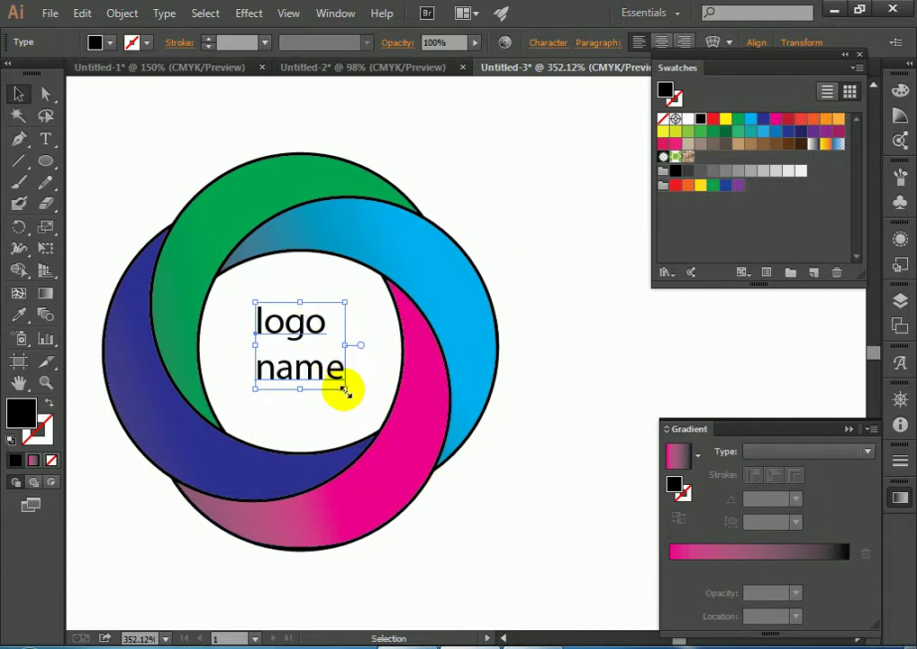
left_click_drag(345, 389, 364, 409)
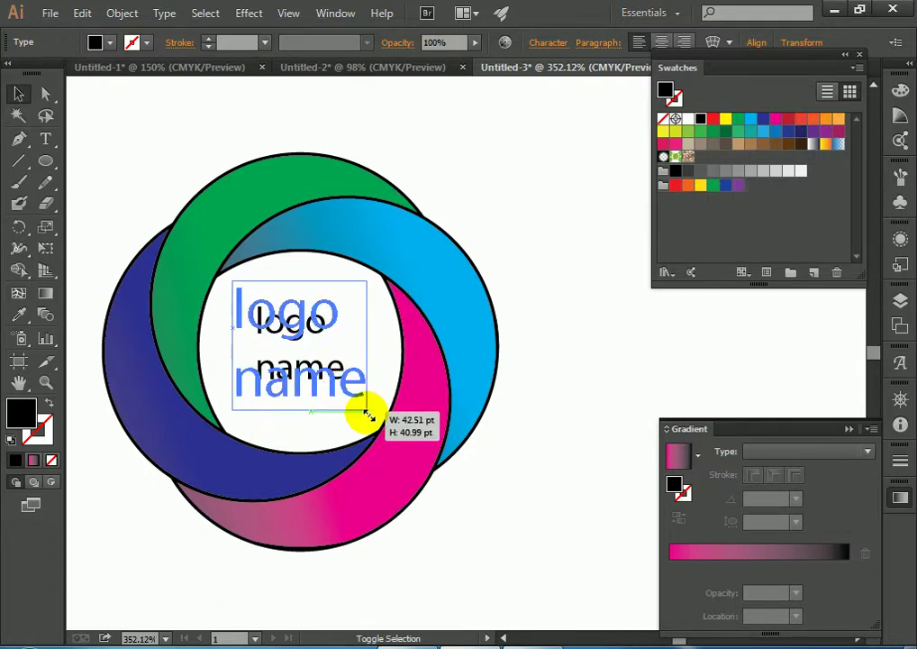
left_click(593, 348)
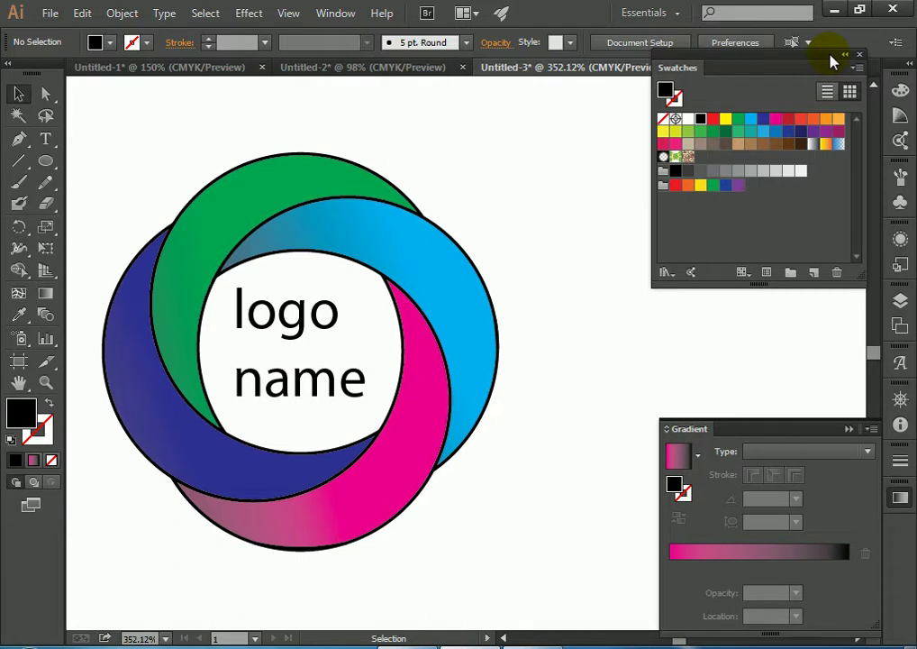
- Close the Swatches and Gradient panels, leaving the finished ring logo unobstructed
left_click_drag(833, 60, 714, 126)
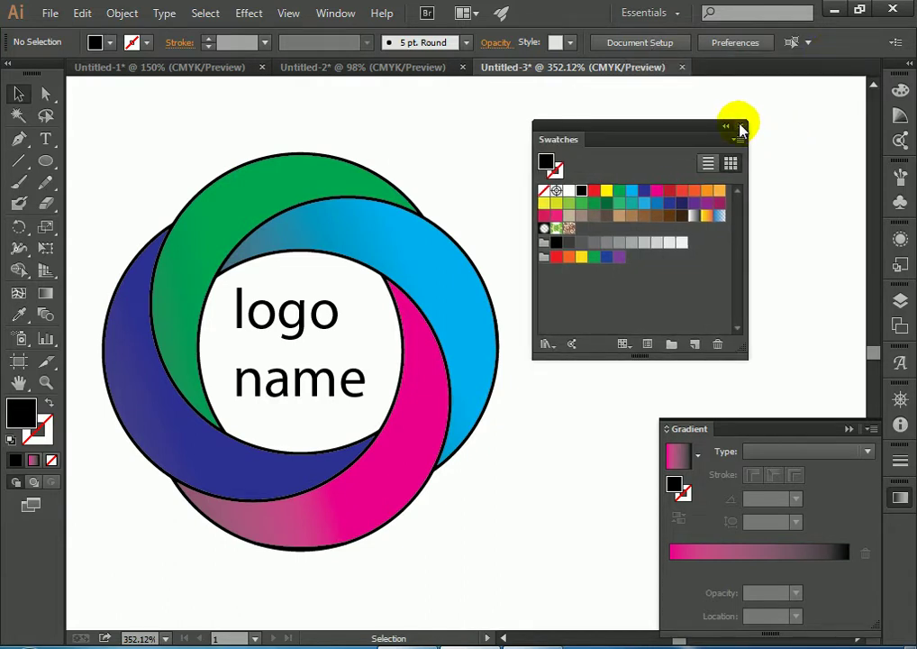
left_click(741, 127)
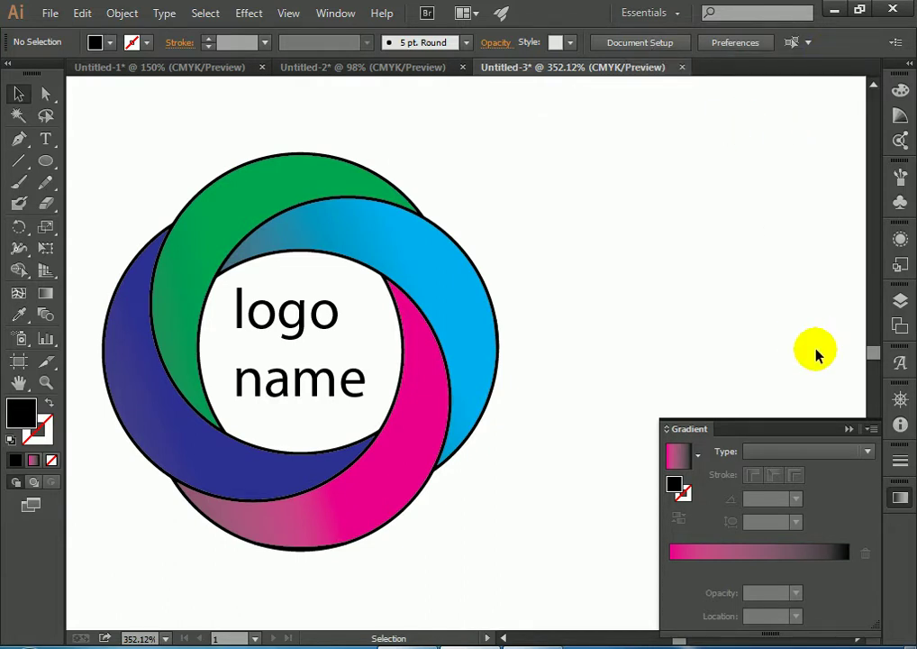
left_click(847, 431)
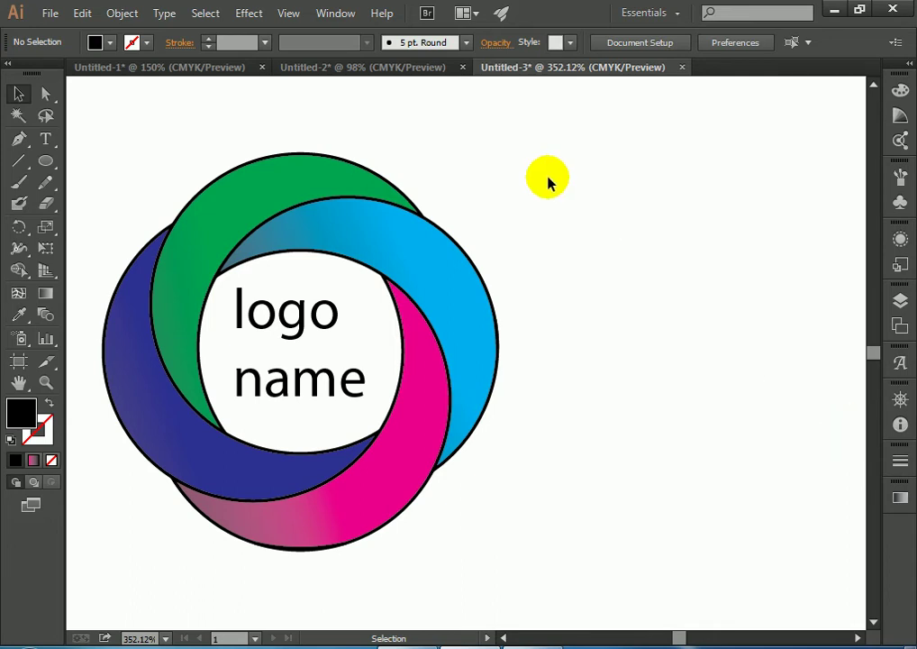